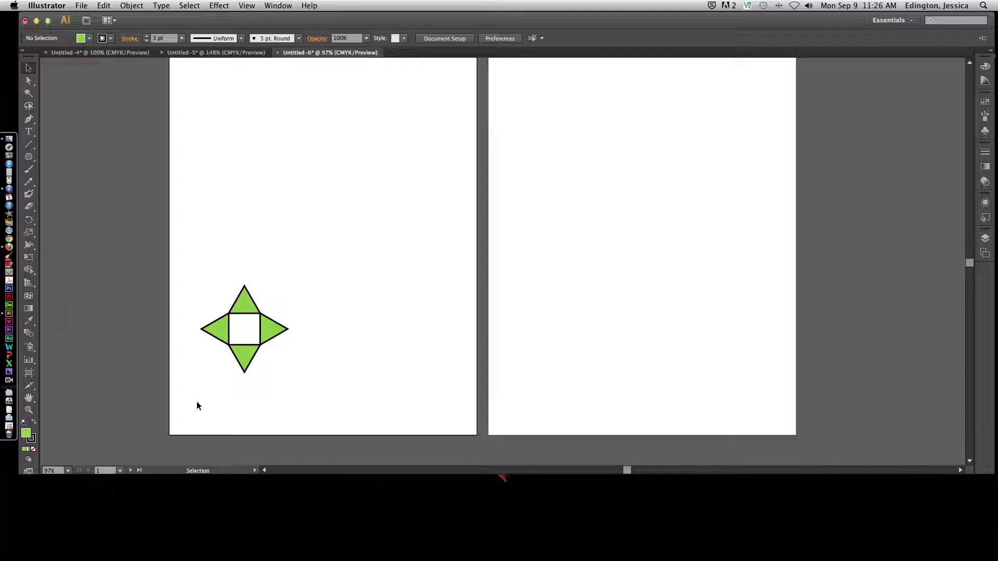
left_click_drag(224, 305, 291, 365)
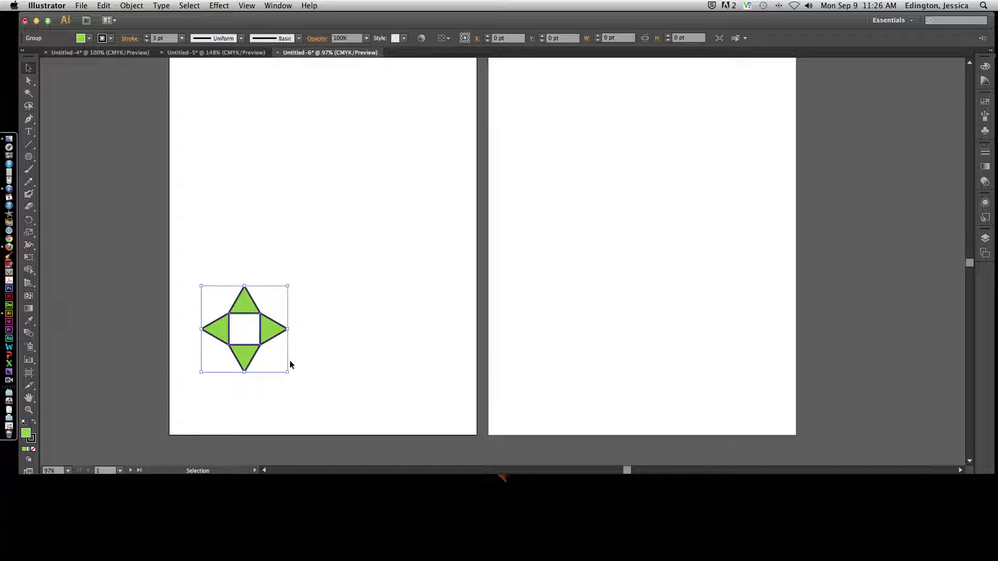
left_click(147, 36)
left_click(148, 37)
left_click(148, 36)
left_click(147, 37)
left_click(147, 36)
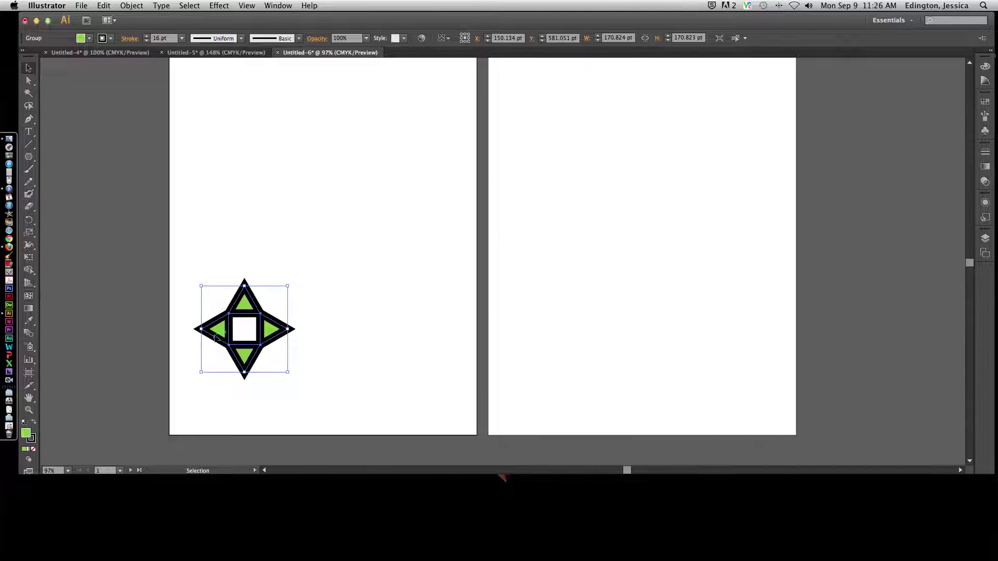
left_click(309, 302)
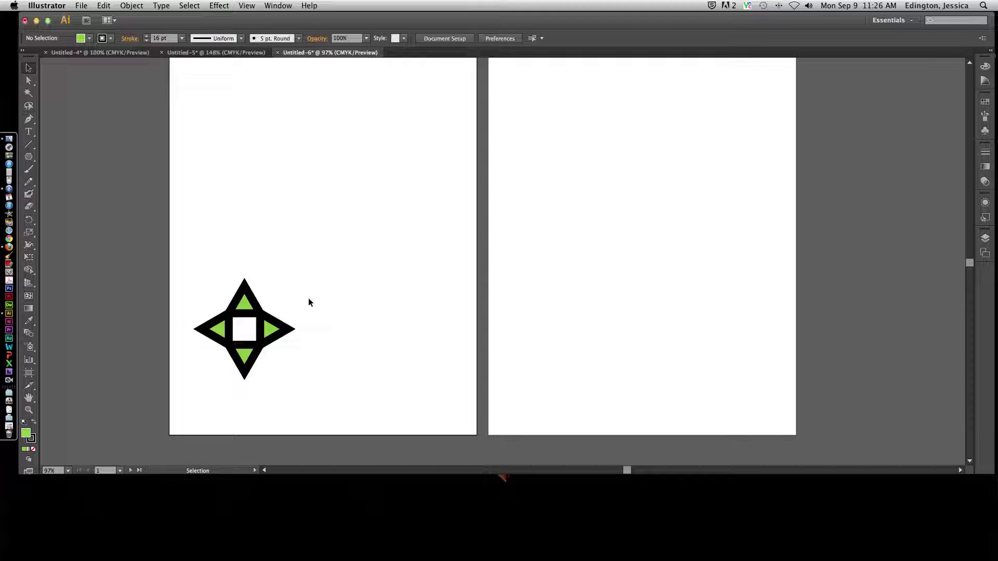
left_click(249, 312)
left_click(145, 40)
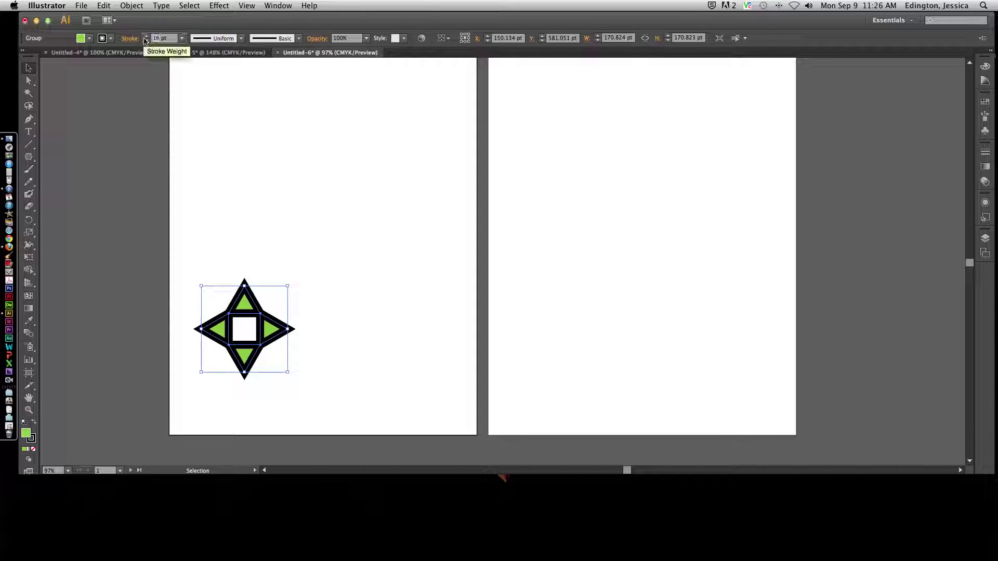
type("3")
key("Return")
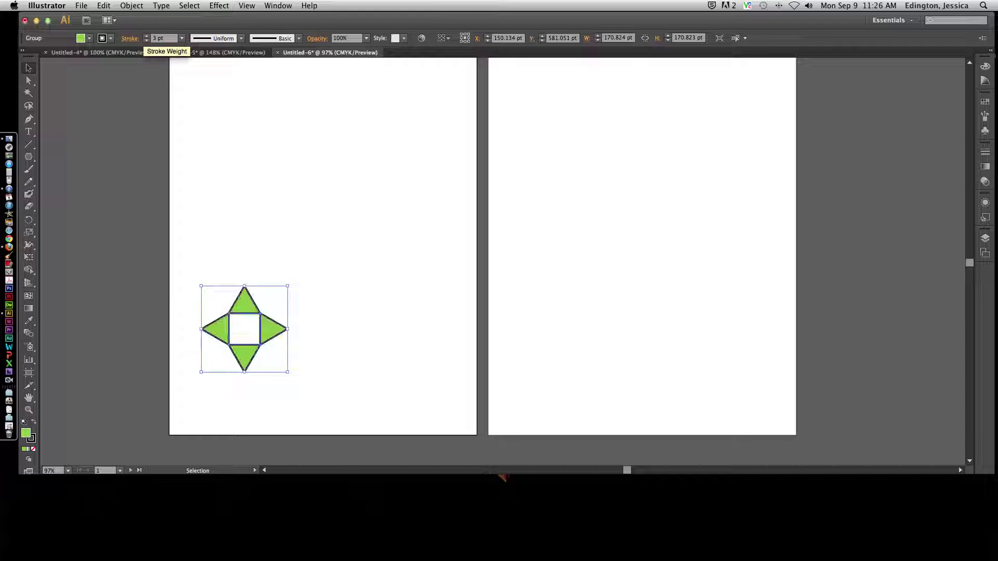
left_click(255, 205)
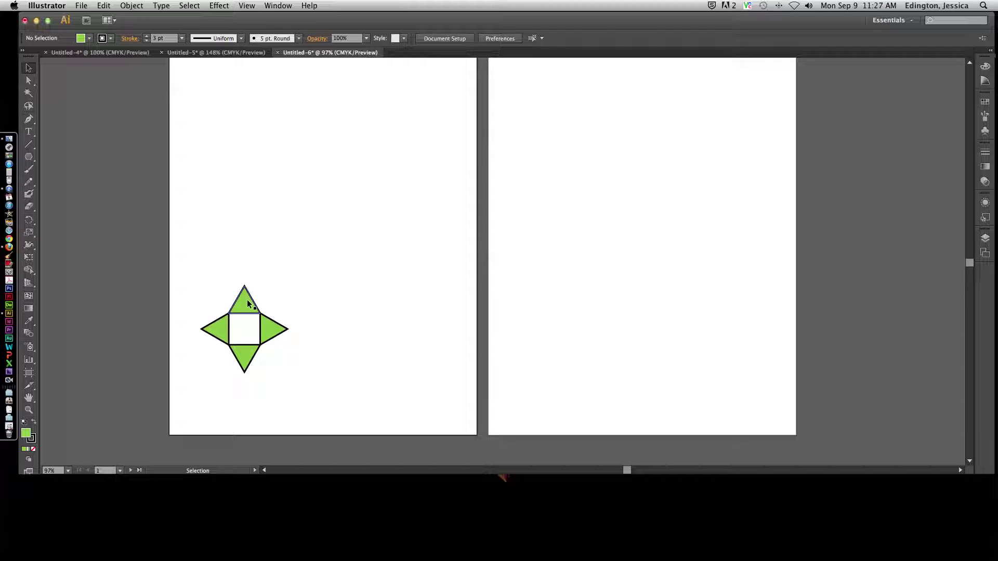
Duplicate the star logo twice, one copy toward the lower left and one higher up.
left_click_drag(248, 301, 211, 362)
left_click_drag(253, 316, 368, 207)
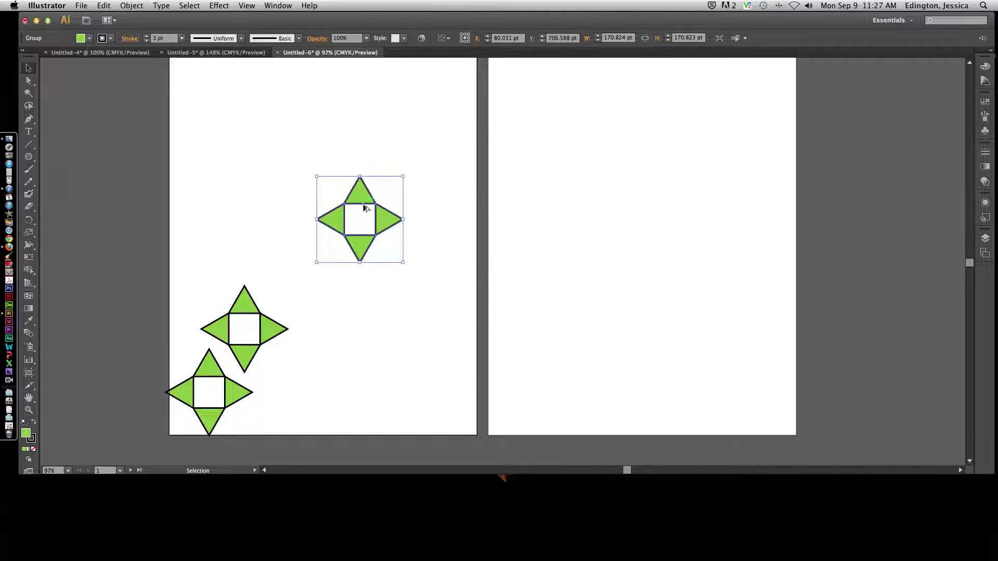
left_click(218, 365)
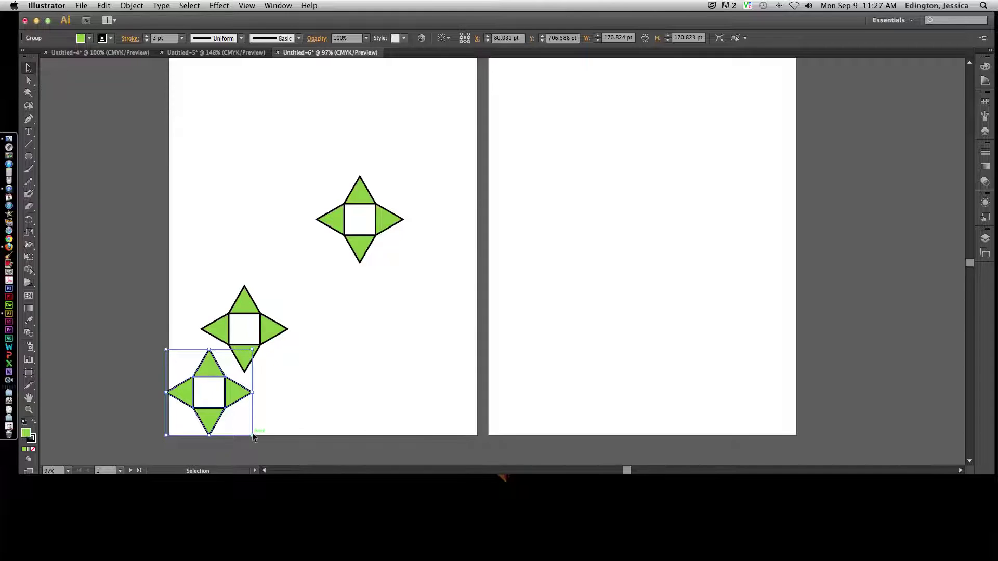
Scale the lower-left star copy down in two passes into a tiny icon.
left_click(210, 415)
mouse_move(252, 434)
left_mouse_down()
mouse_move(194, 376)
mouse_move(231, 400)
left_mouse_up()
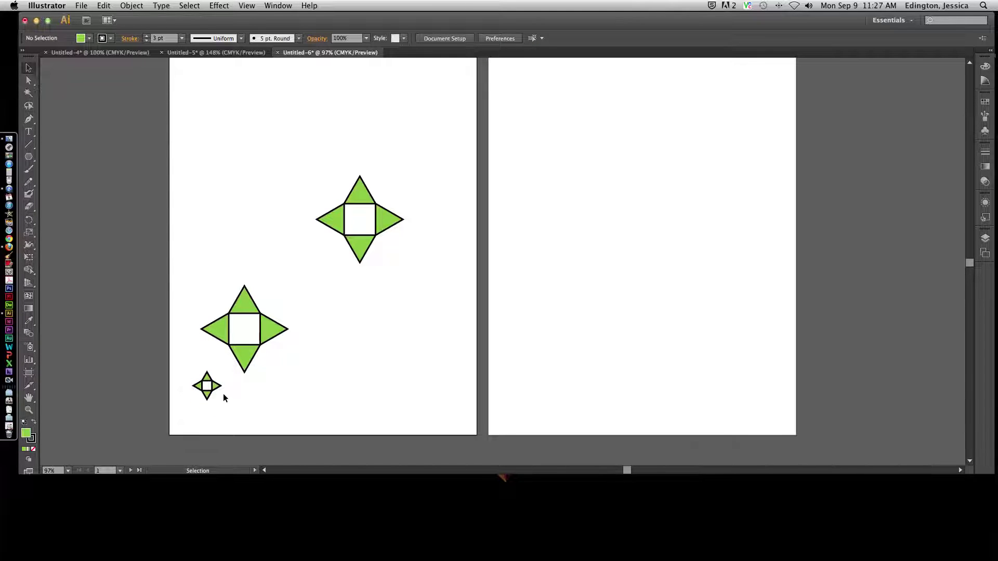
left_click(198, 382)
left_click(218, 392)
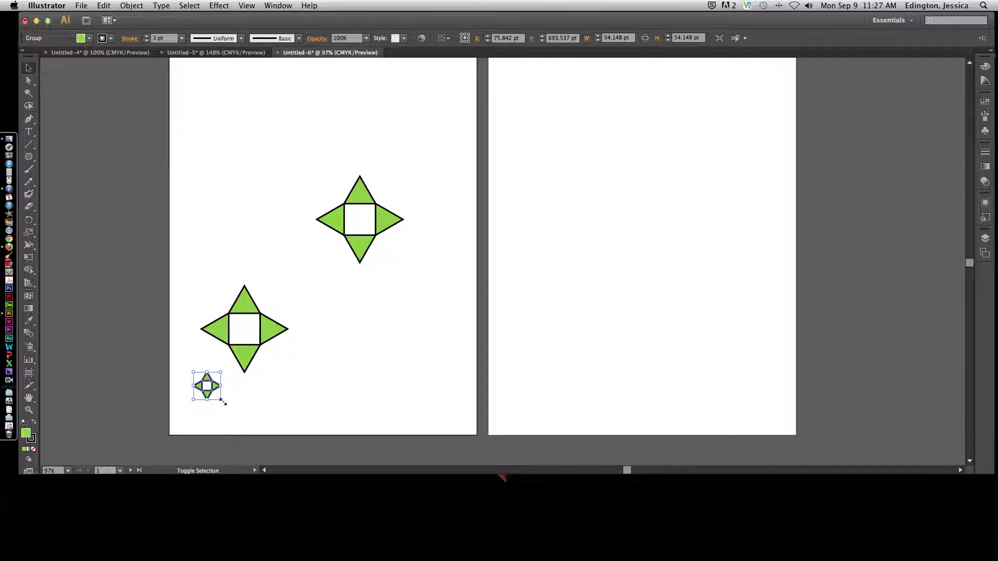
left_click_drag(223, 401, 212, 394)
left_click(221, 394)
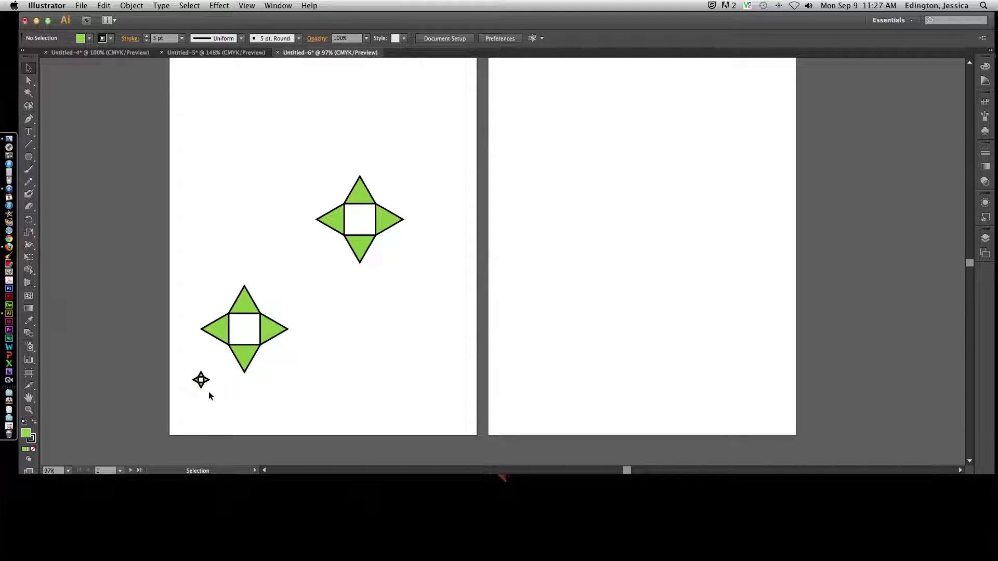
Scale the upper star copy up in two drags and shift it up and right.
left_click(349, 243)
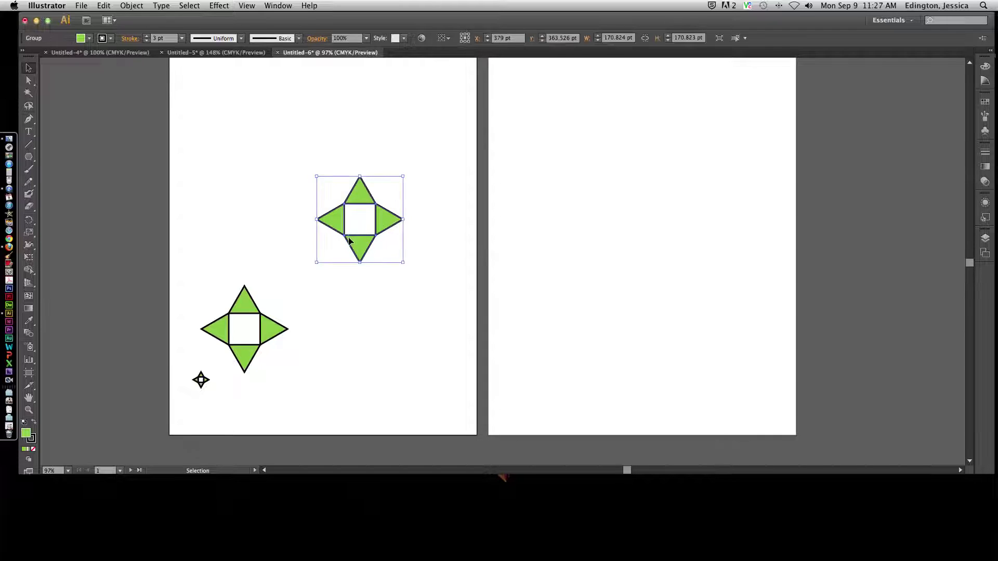
left_click_drag(316, 262, 117, 439)
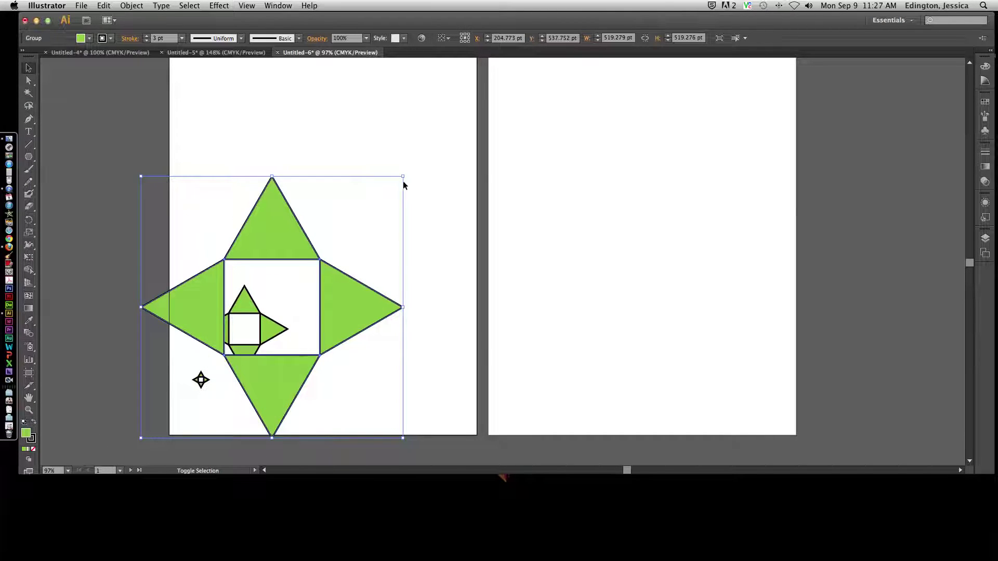
left_click_drag(402, 178, 476, 102)
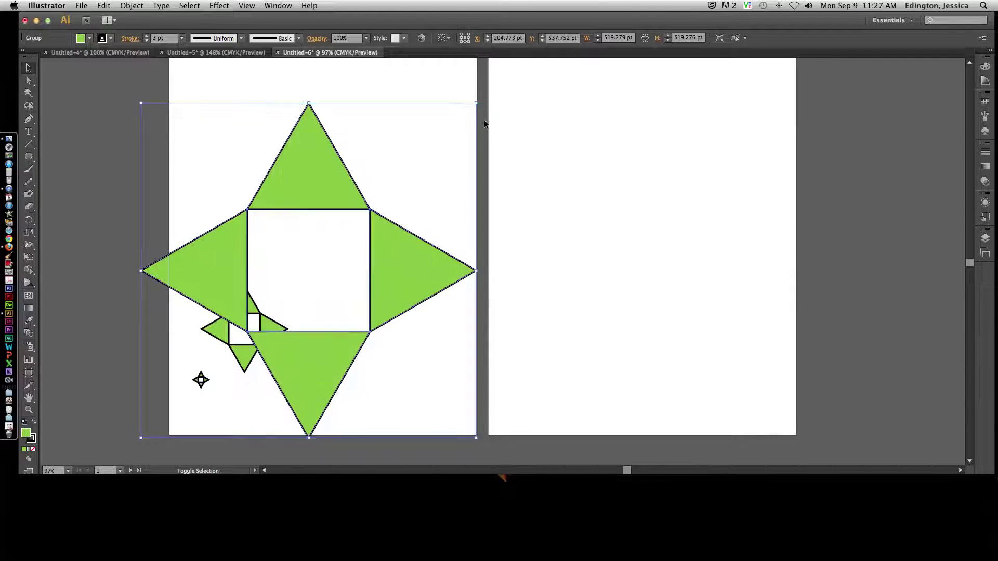
mouse_move(393, 270)
left_mouse_down()
mouse_move(424, 221)
mouse_move(411, 220)
left_mouse_up()
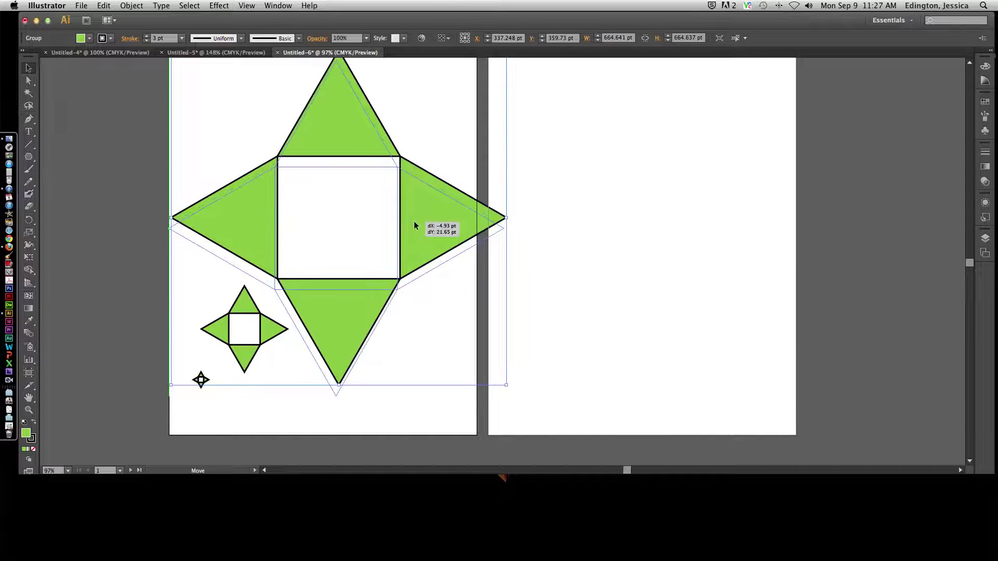
left_click(315, 406)
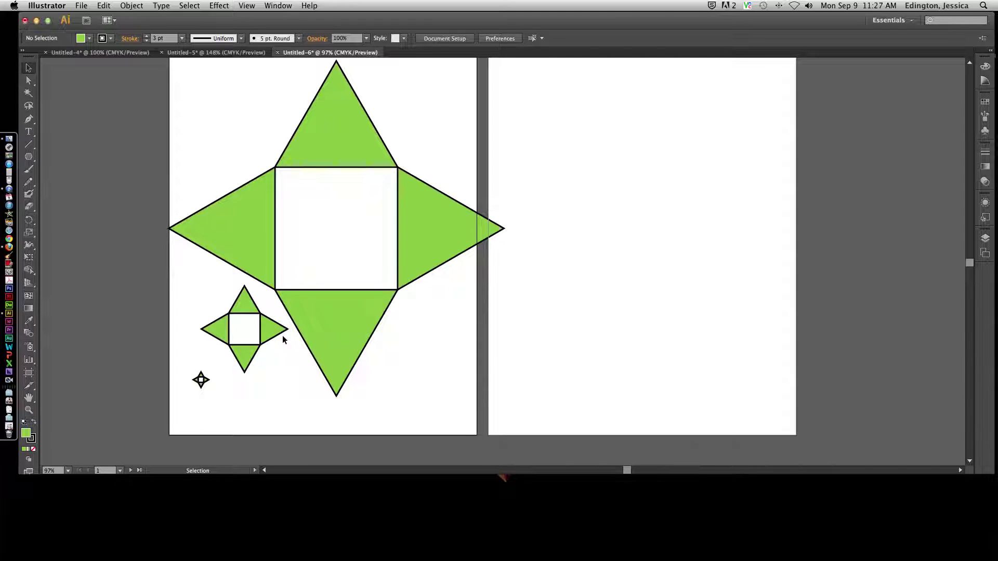
left_click(341, 337)
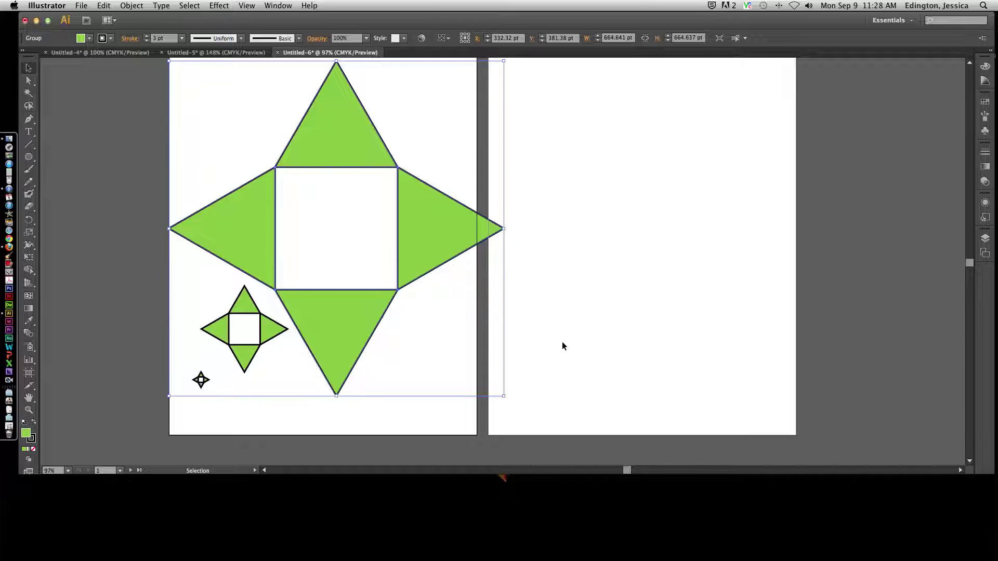
left_click(524, 264)
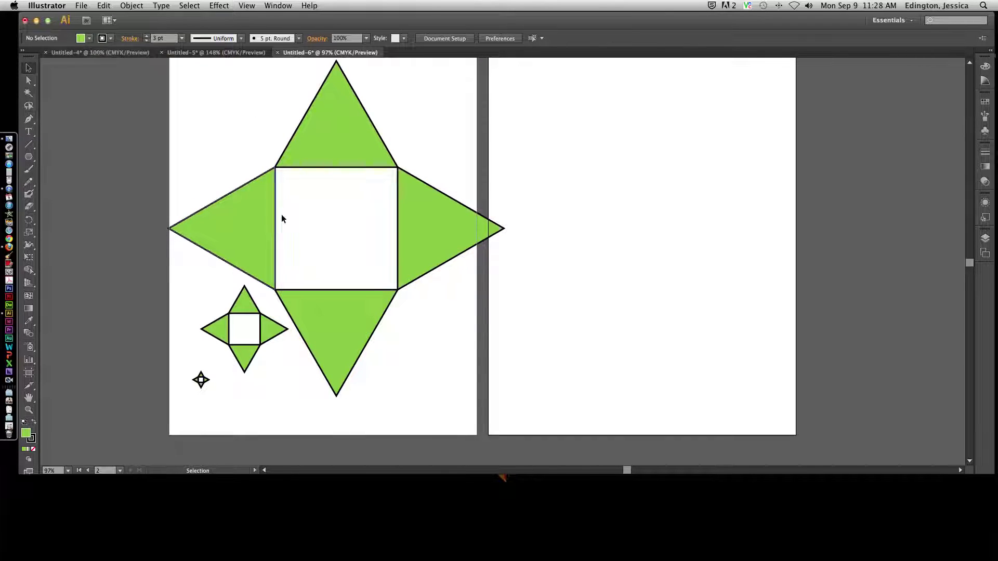
Set stroke to None and draw a triangle with the Polygon tool on artboard 2.
left_click(102, 37)
left_click(26, 56)
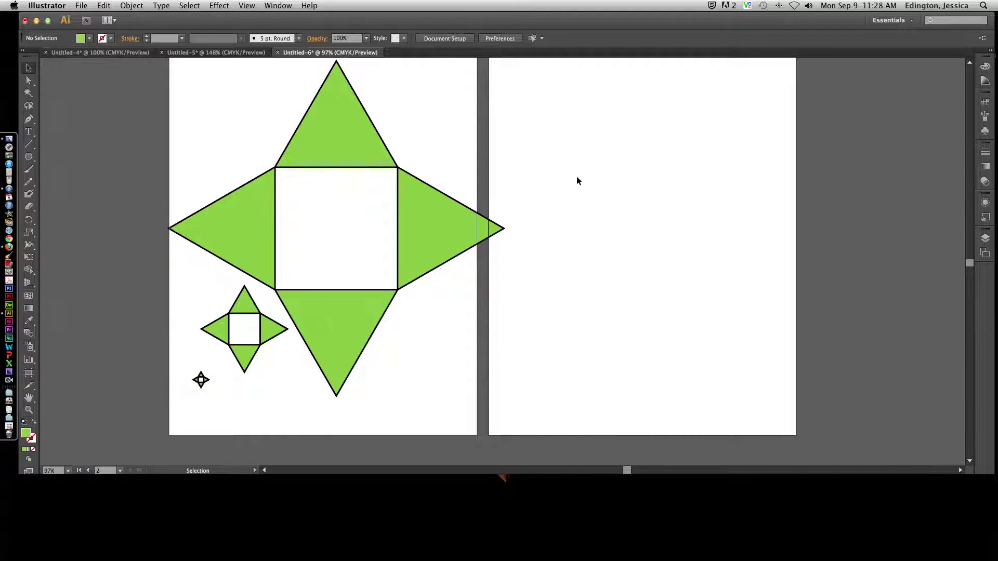
left_click(29, 156)
mouse_move(587, 140)
left_mouse_down()
mouse_move(683, 218)
mouse_move(672, 226)
left_mouse_up()
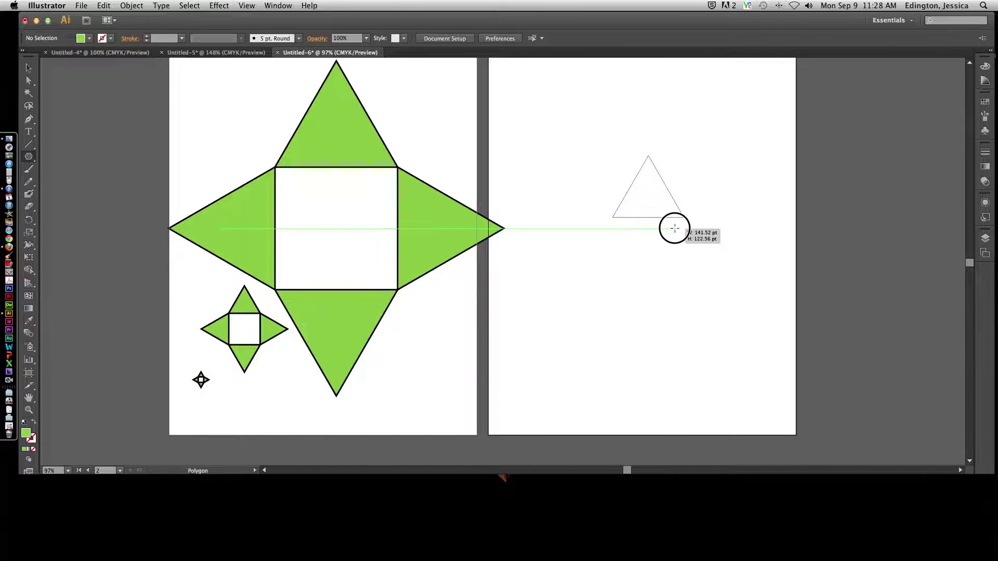
left_click_drag(671, 226, 675, 229)
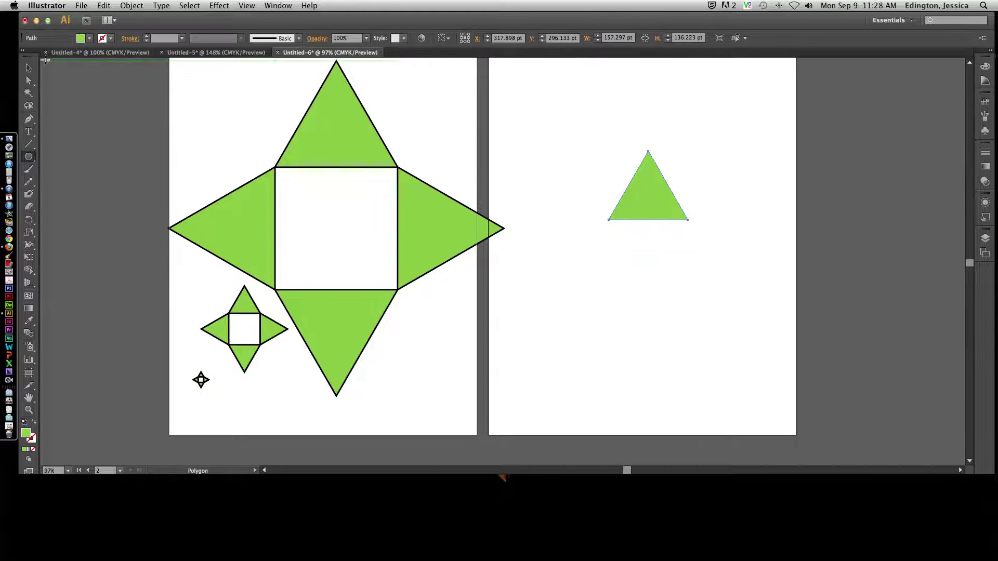
Duplicate the triangle to the right and left, rotating the left copy to point left.
left_click(26, 67)
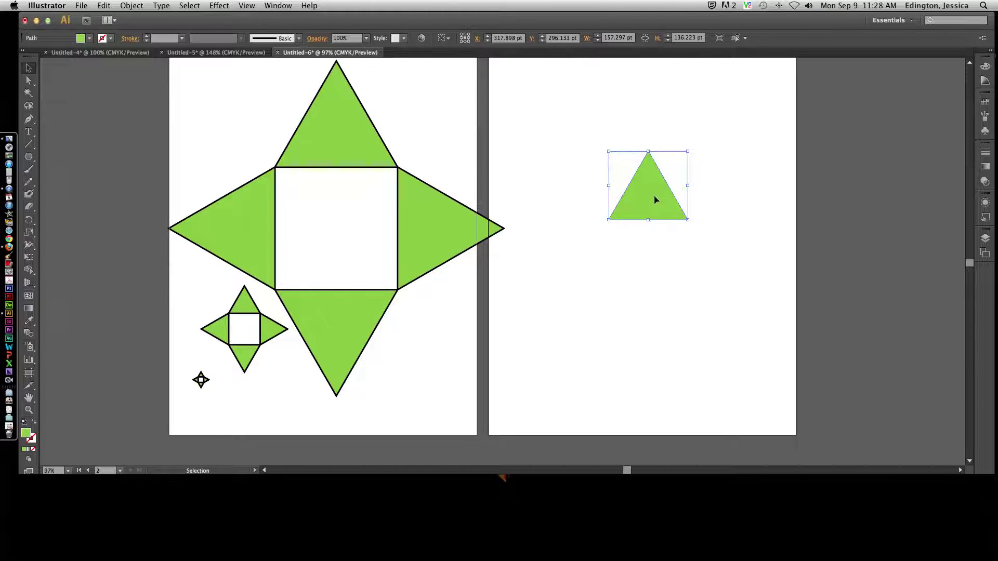
mouse_move(652, 213)
left_mouse_down()
mouse_move(633, 304)
mouse_move(707, 250)
left_mouse_up()
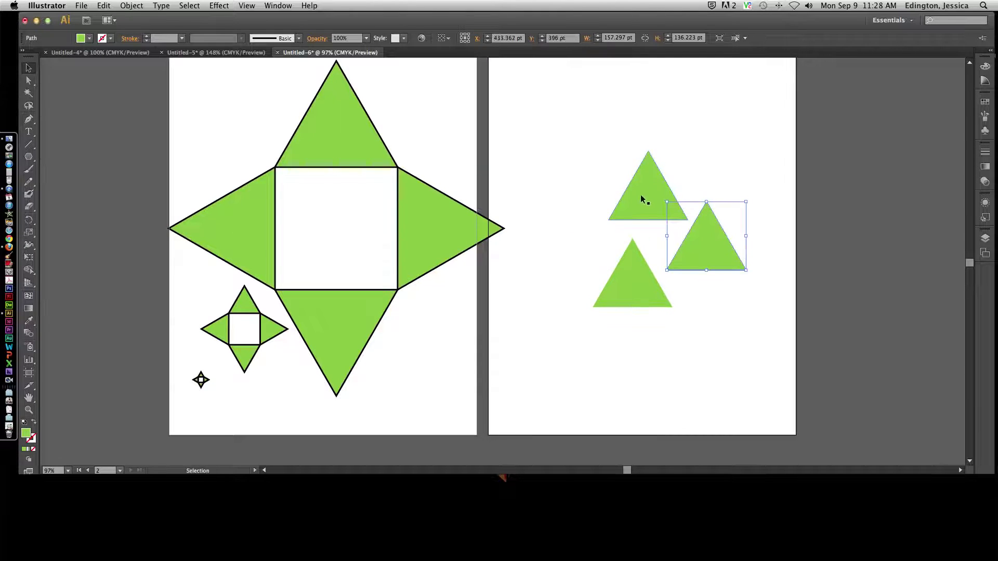
left_click_drag(644, 200, 560, 257)
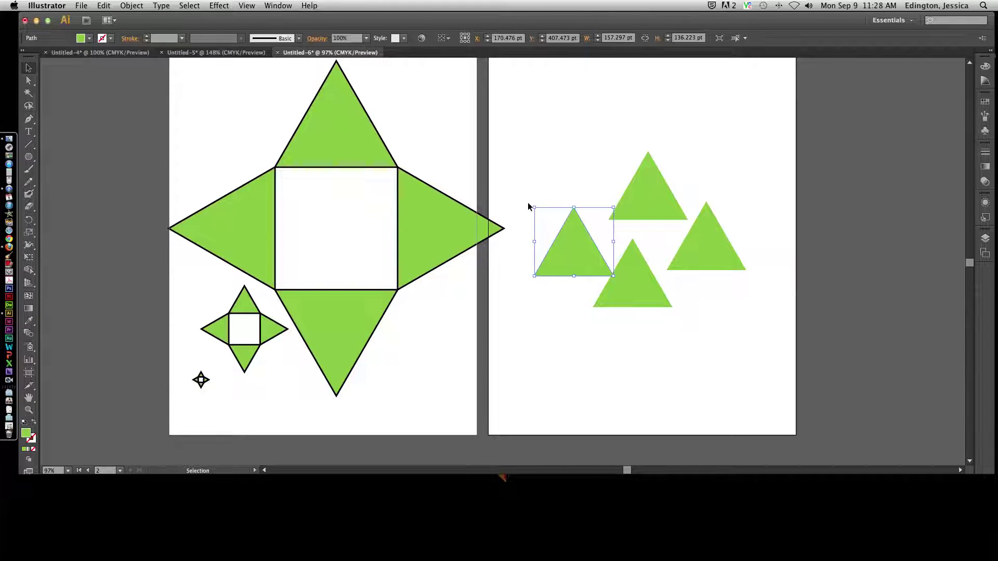
left_click_drag(531, 203, 549, 278)
Rotate the right triangle to point right and set both side triangles beside the gap.
left_click(713, 242)
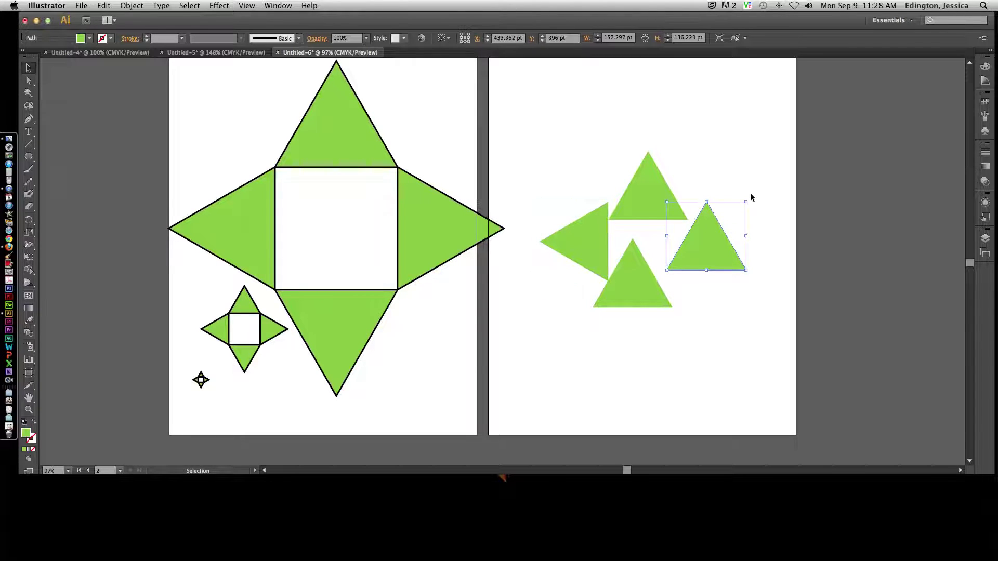
left_click_drag(751, 201, 757, 283)
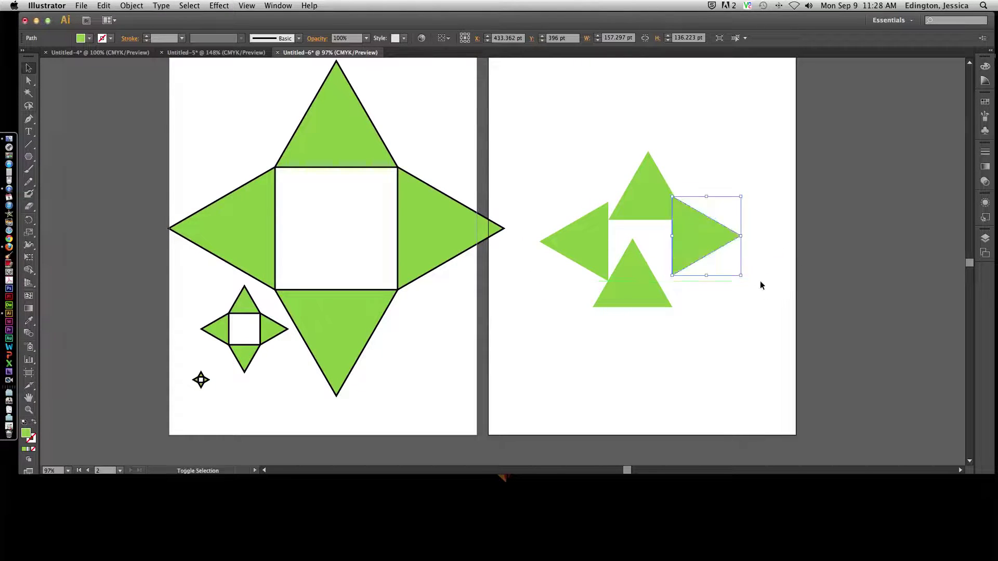
left_click(704, 247)
mouse_move(704, 247)
left_mouse_down()
mouse_move(719, 263)
mouse_move(701, 257)
left_mouse_up()
left_click_drag(577, 248, 574, 258)
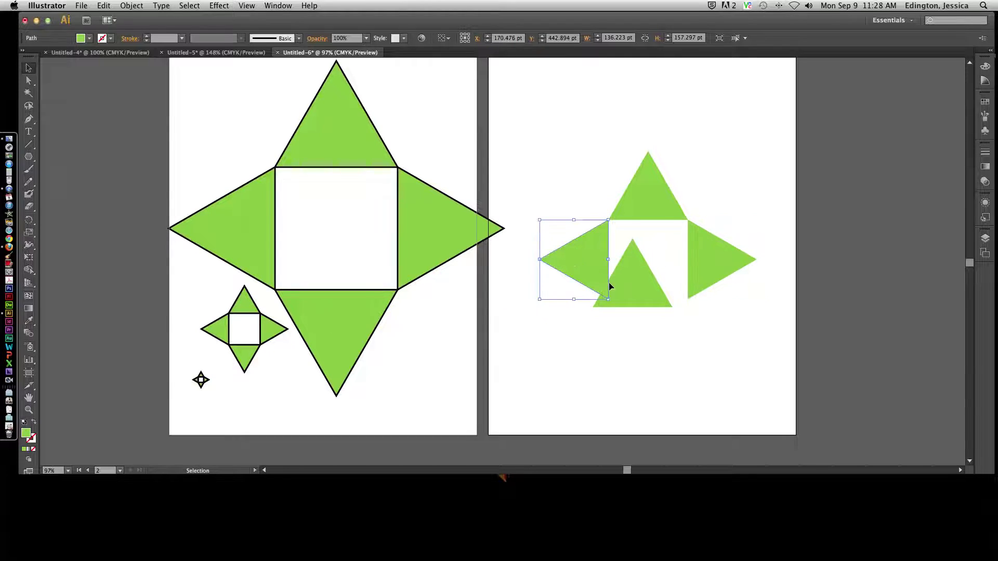
Flip the bottom triangle to point down under the gap, then marquee-select the star.
left_click_drag(640, 288, 655, 370)
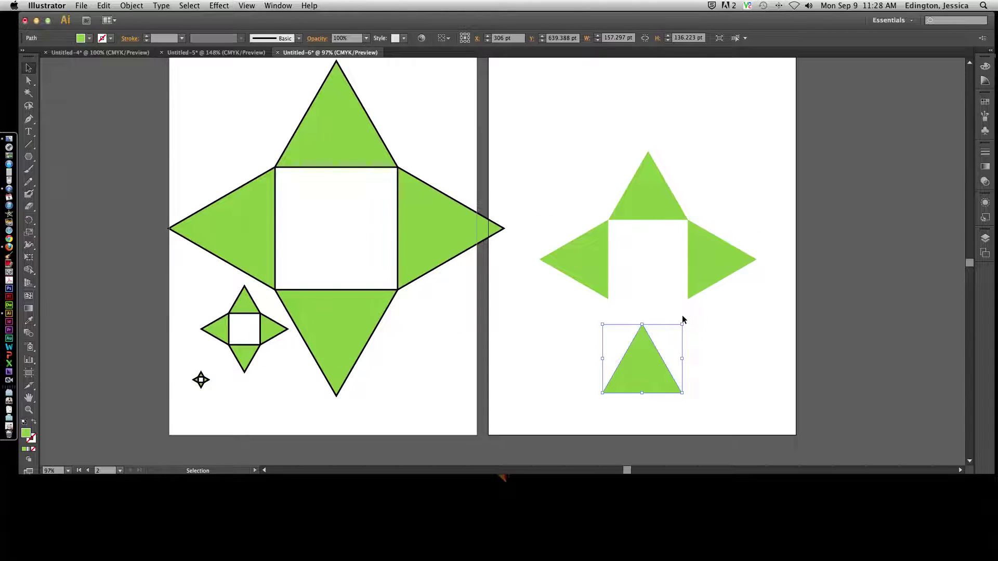
left_click_drag(683, 320, 603, 411)
left_click_drag(641, 370, 650, 326)
left_click(740, 346)
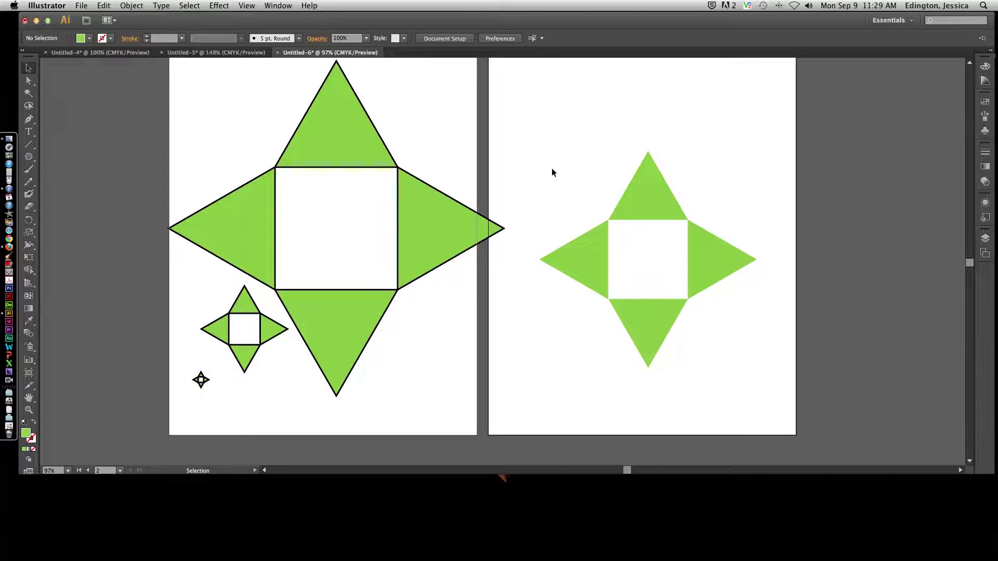
left_click_drag(546, 152, 734, 353)
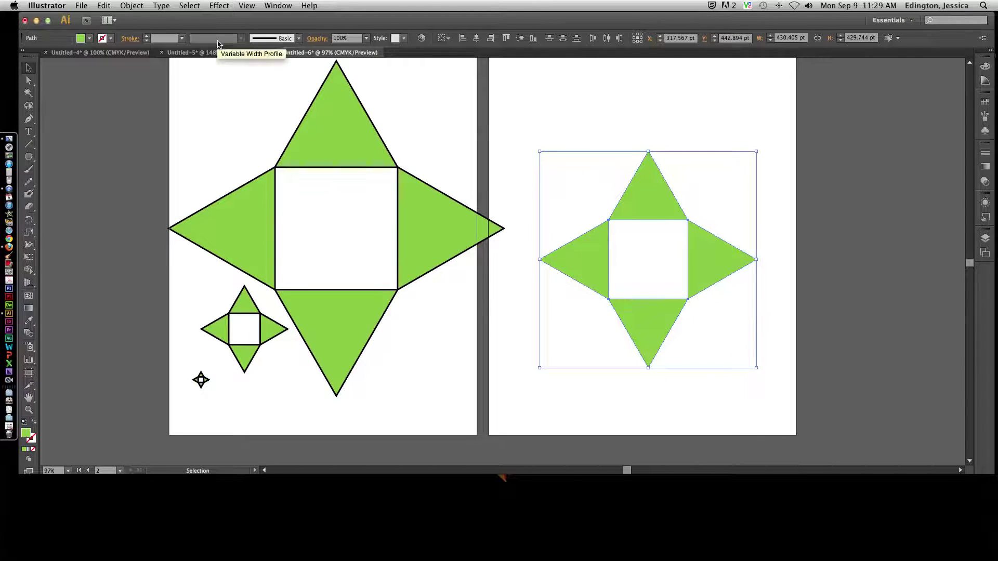
Open Offset Path with Preview on and set the offset to 7 pt.
left_click(133, 6)
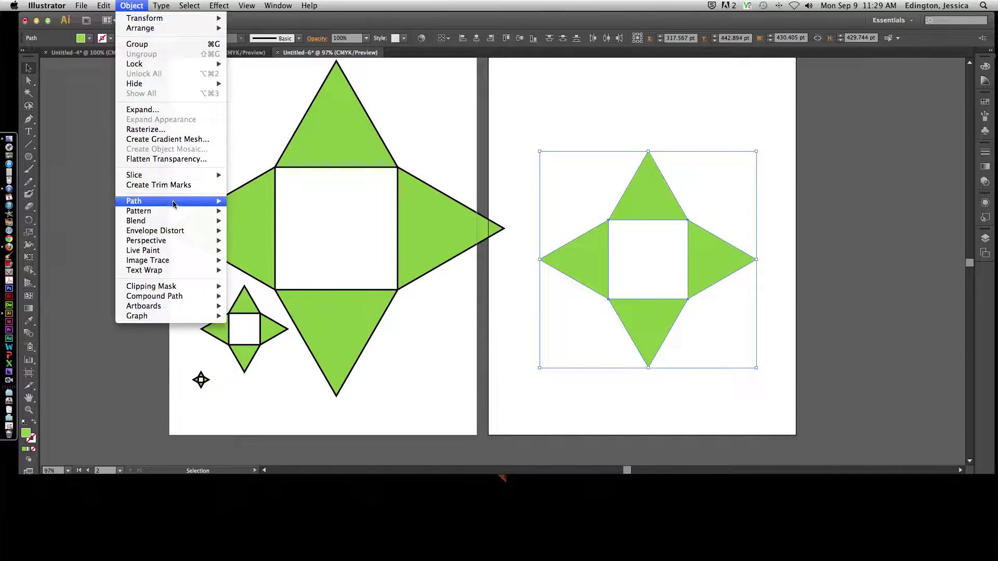
mouse_move(134, 201)
left_click(260, 237)
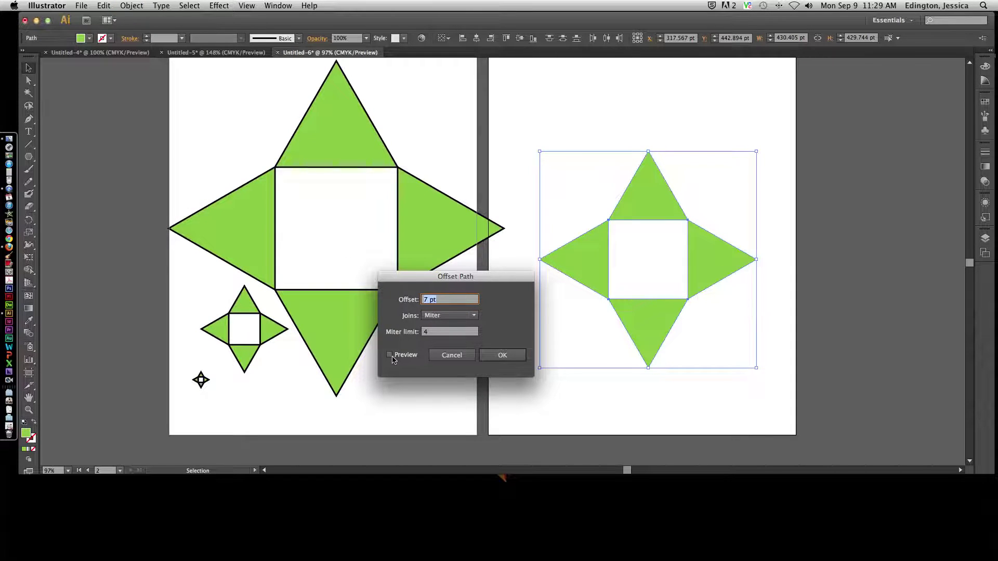
left_click(391, 356)
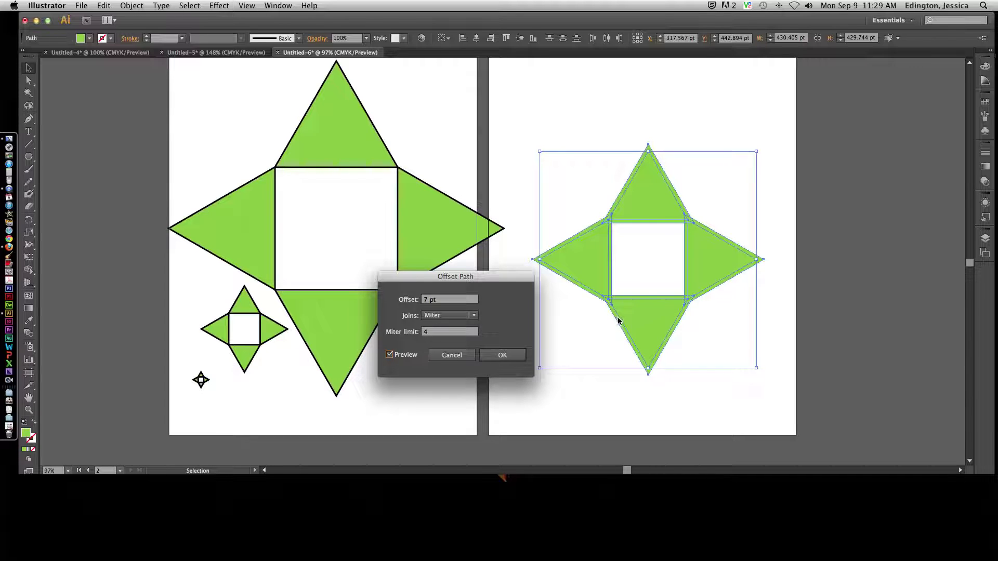
double_click(428, 300)
type("3")
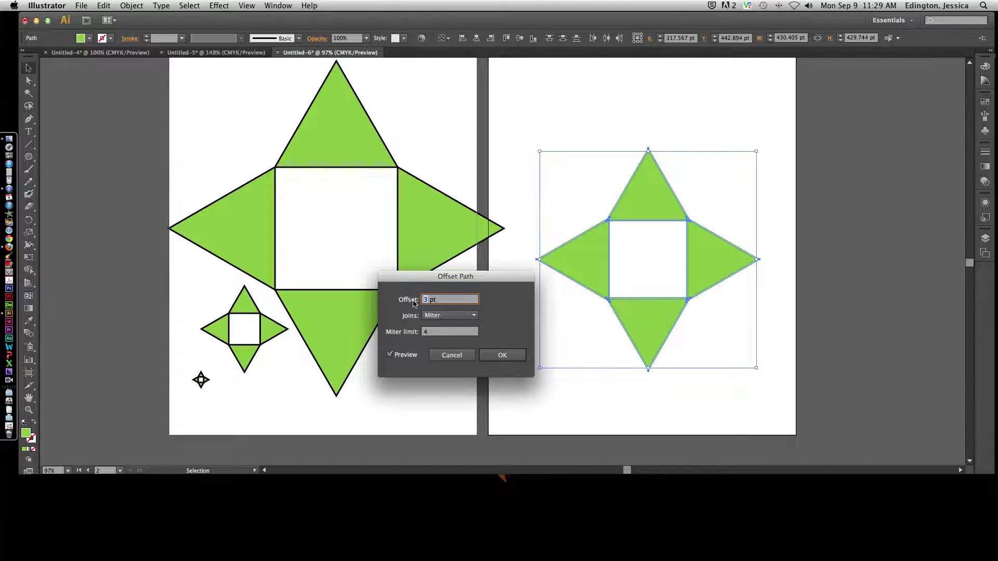
type("3")
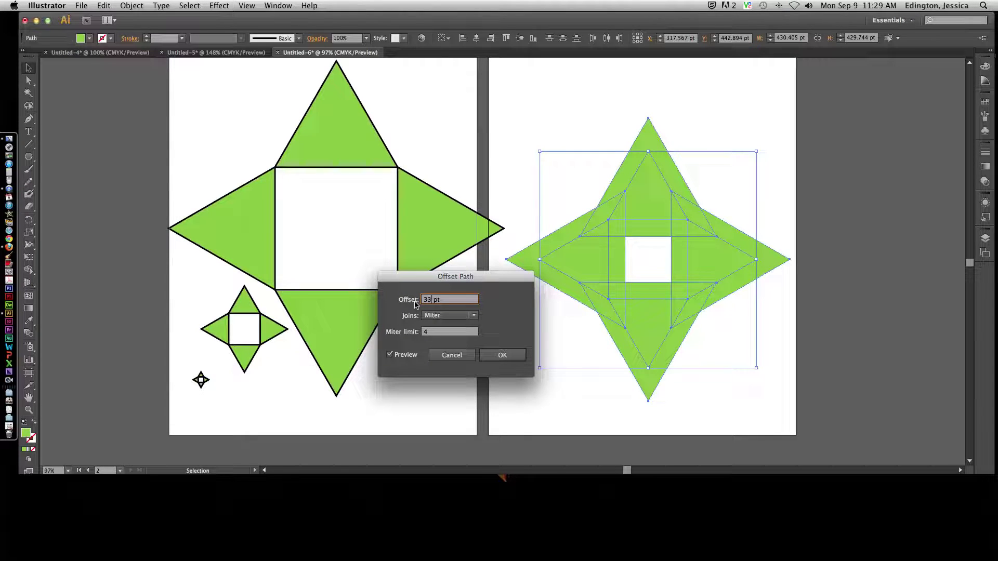
double_click(429, 301)
type("7")
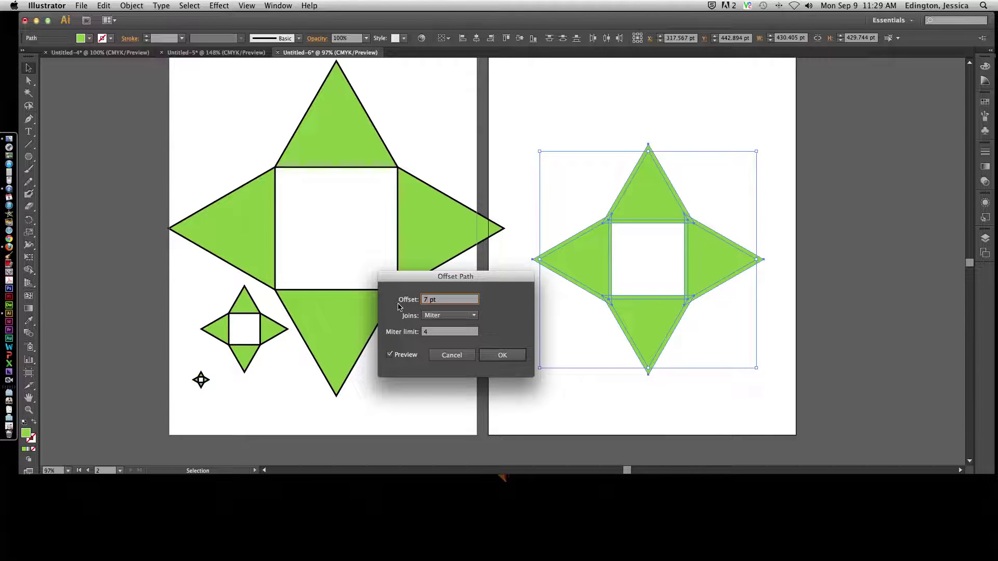
Compare Round and Bevel joins, then keep Miter joins and apply the offset path.
left_click(448, 317)
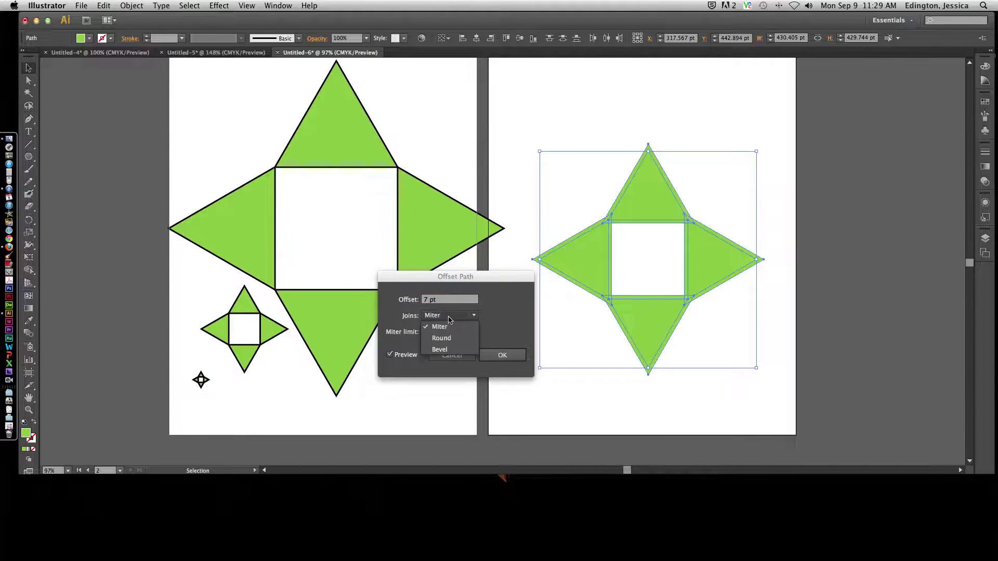
left_click(476, 316)
left_click(476, 317)
left_click(453, 340)
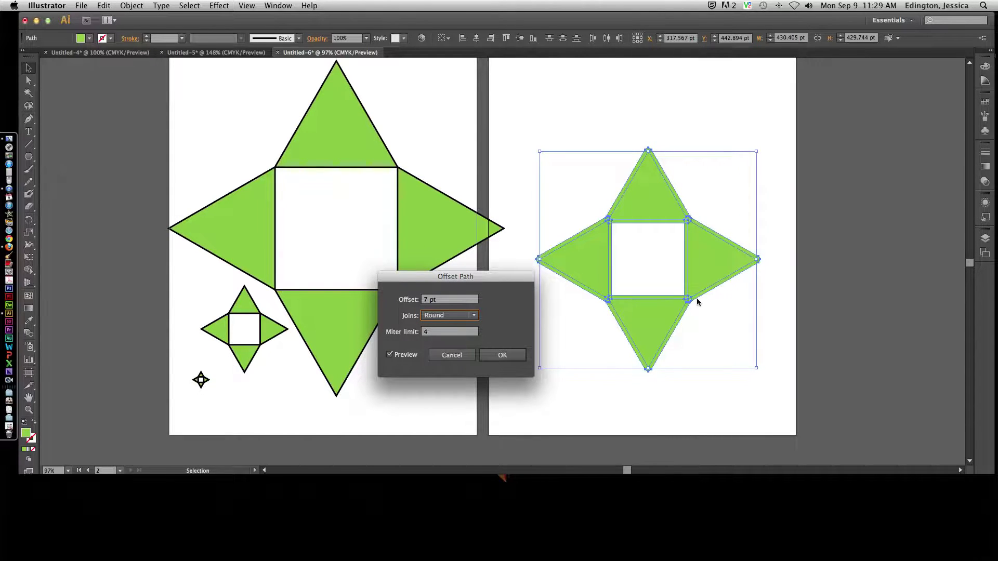
left_click(451, 316)
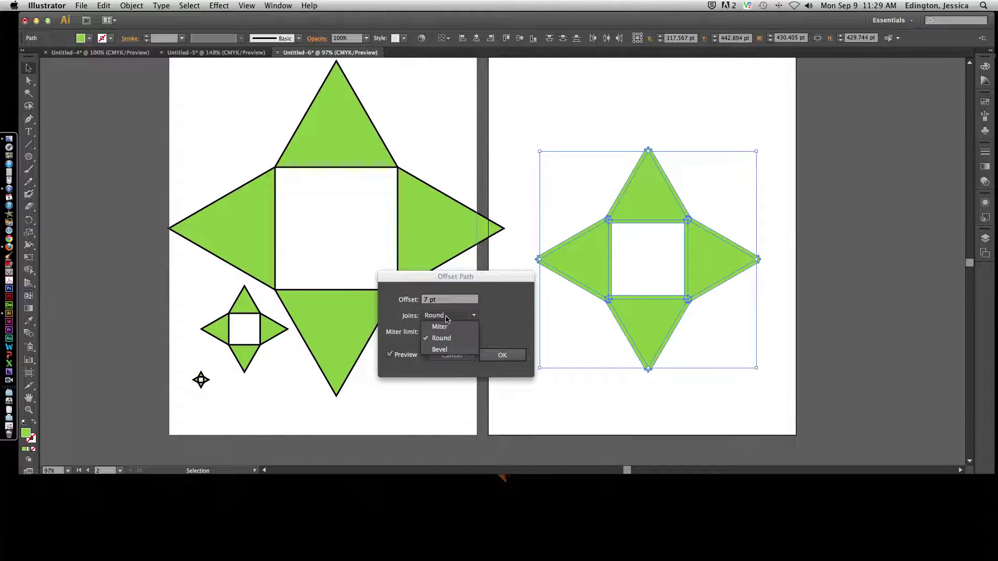
left_click(449, 351)
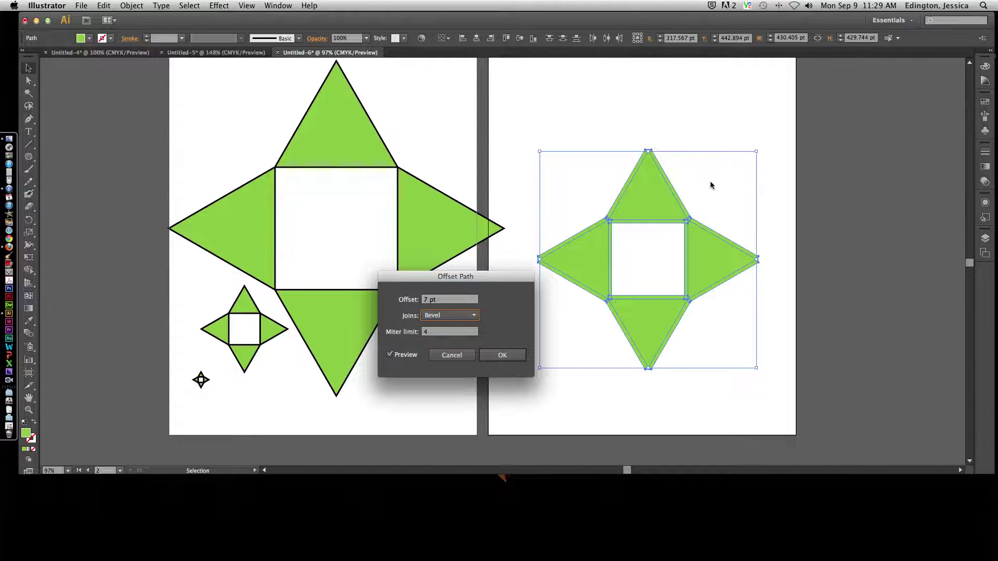
left_click(453, 320)
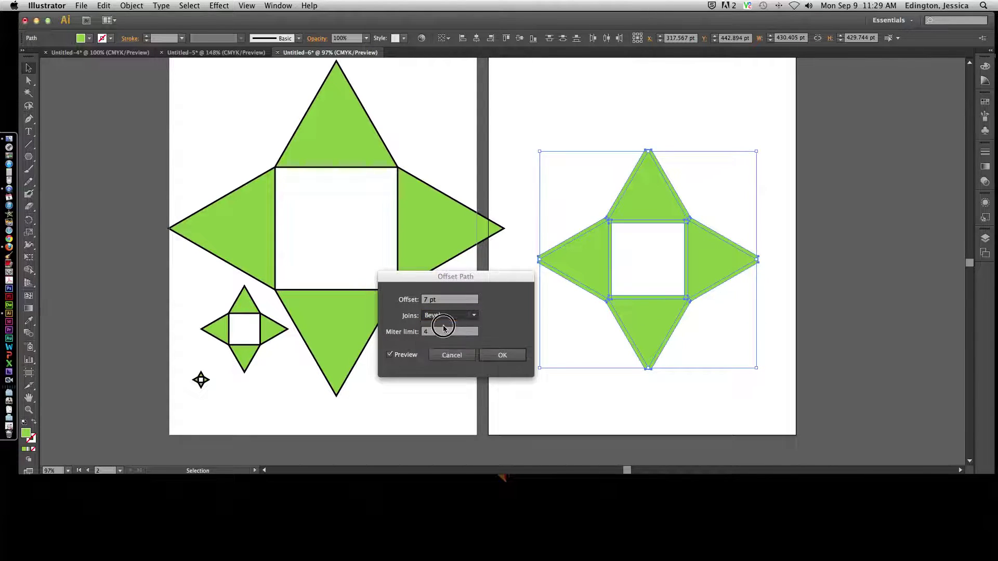
left_click(443, 326)
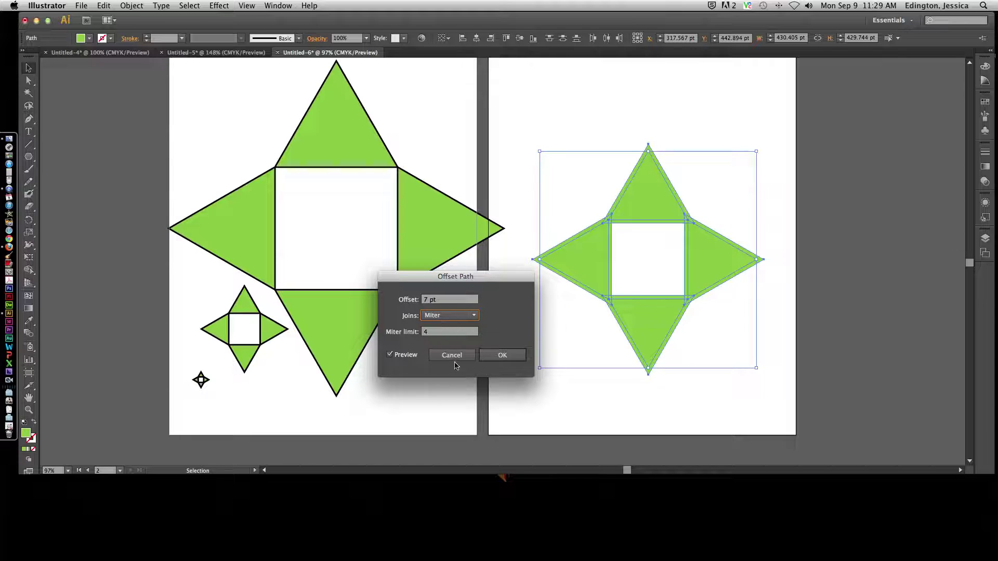
left_click(499, 356)
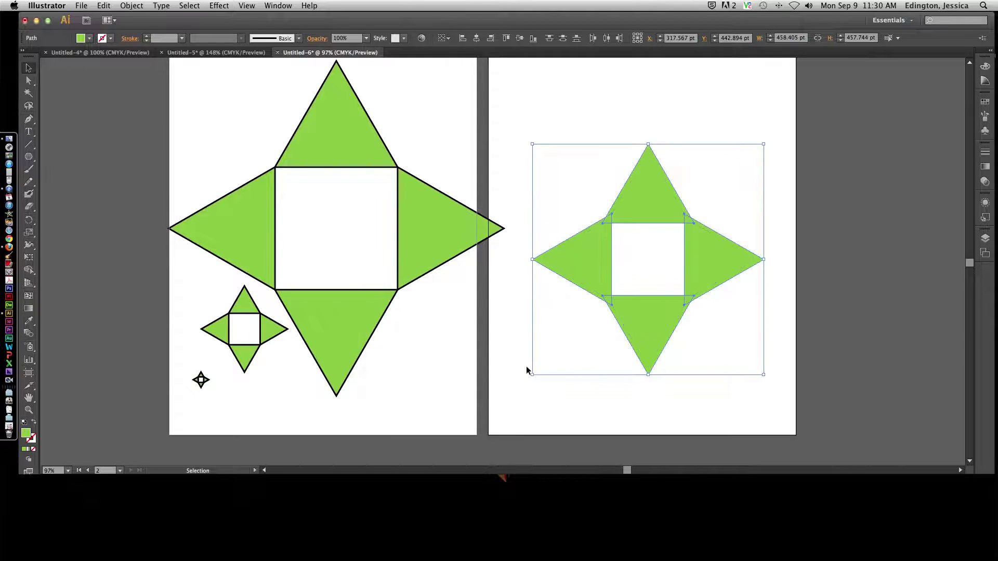
Give the bottom triangle a black stroke, undoing an accidental Ctrl+D transform first.
left_click(590, 394)
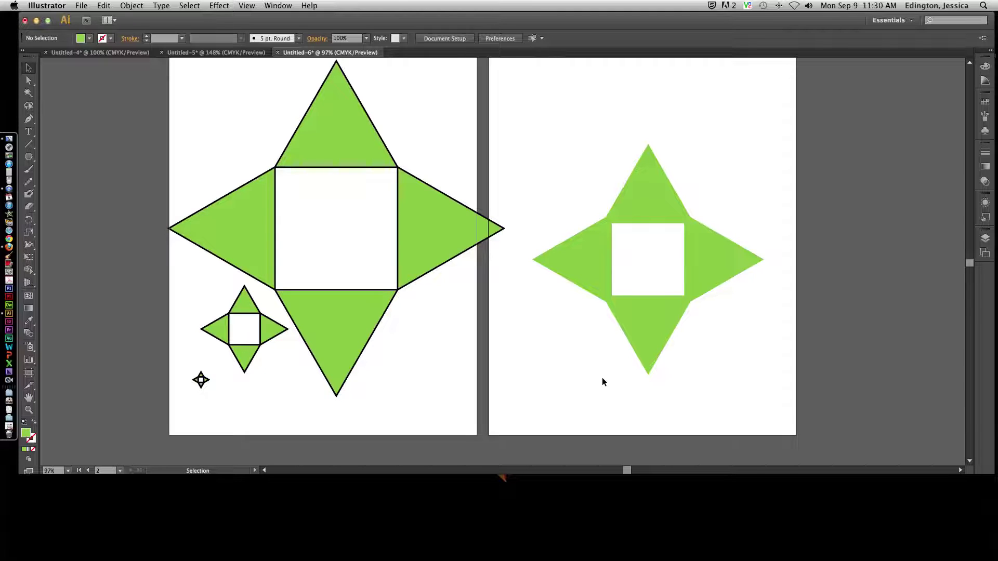
left_click(636, 353)
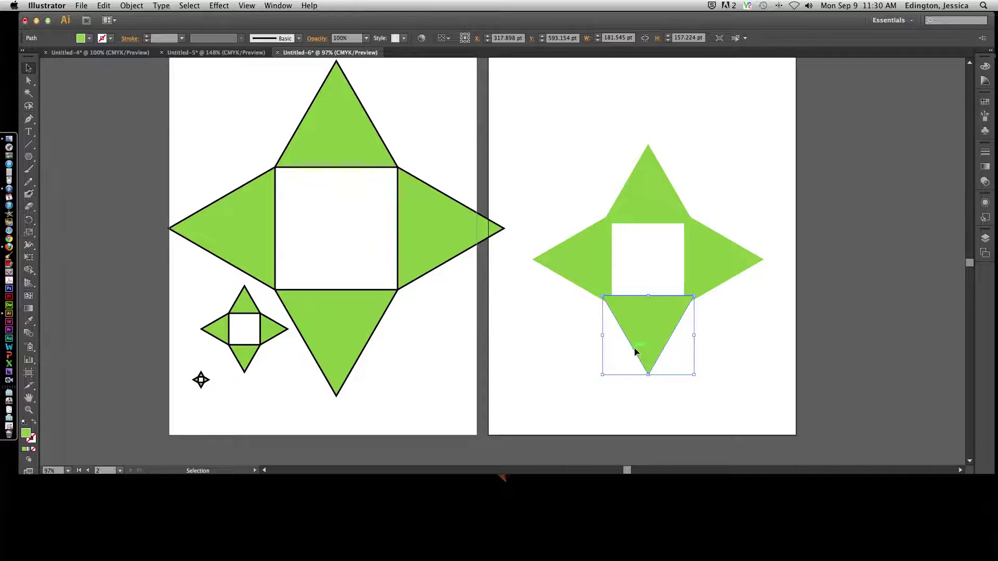
key("ctrl+d")
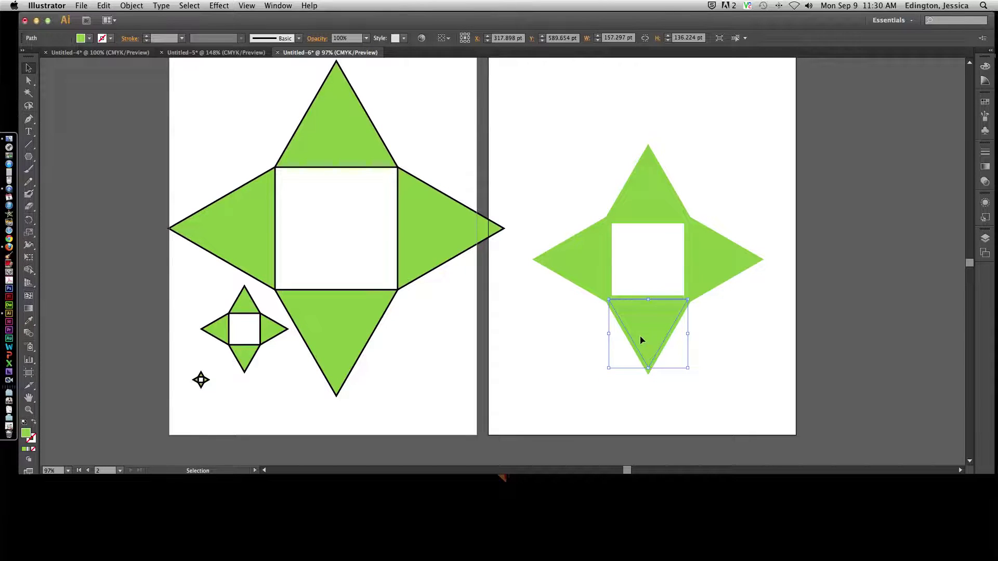
key("ctrl+z")
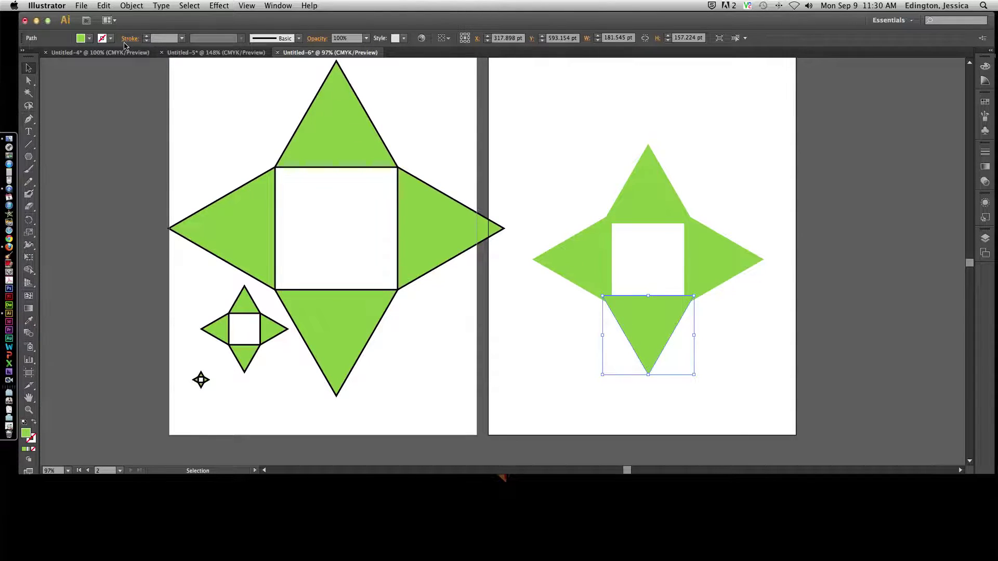
left_click(89, 38)
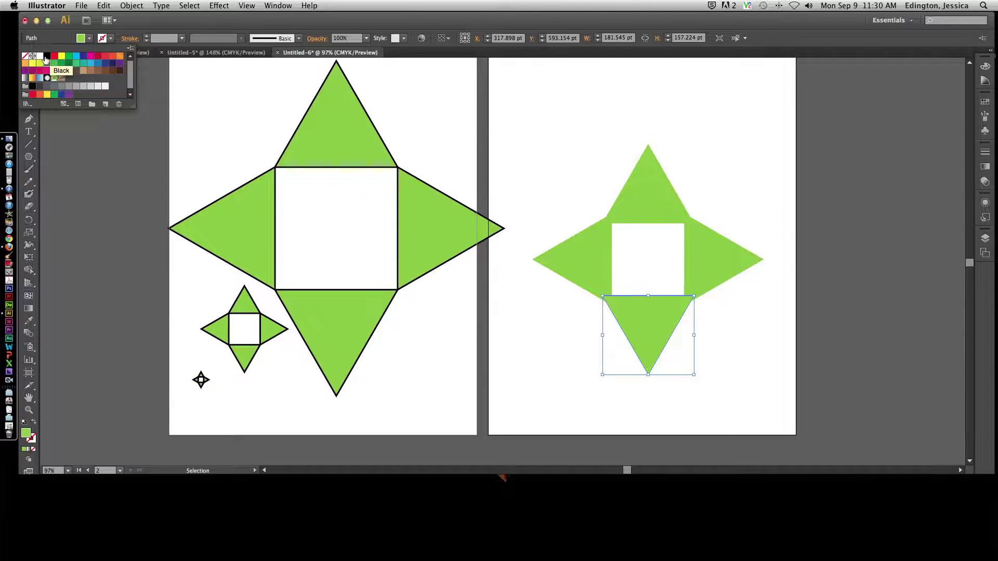
left_click(46, 60)
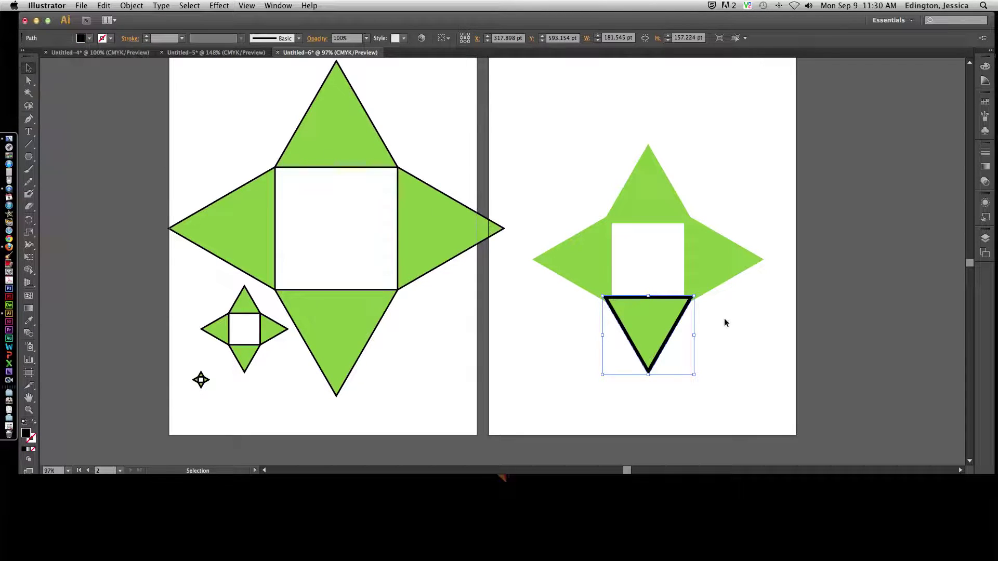
left_click(720, 301)
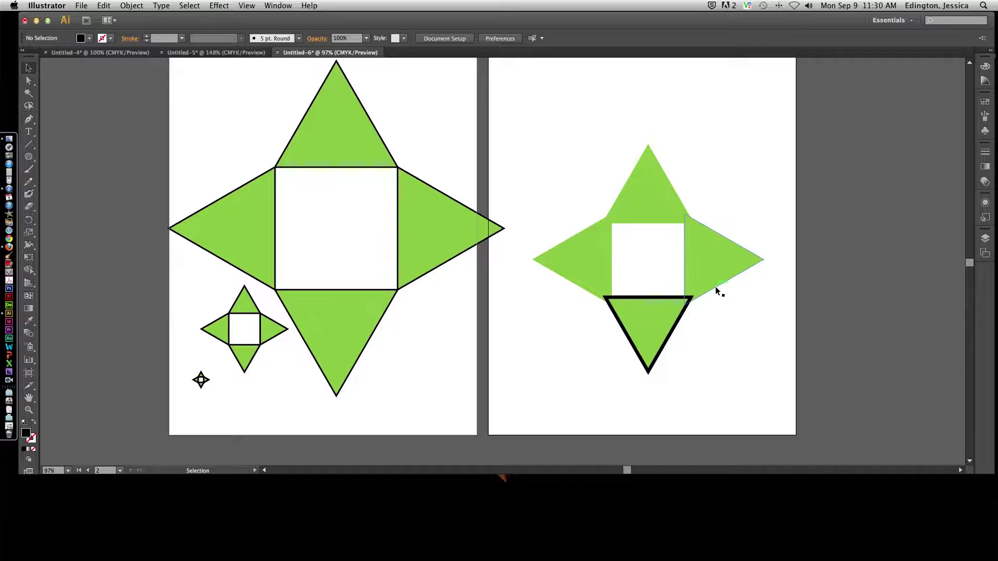
Give the right, top and left triangles black strokes as well.
left_click(716, 291)
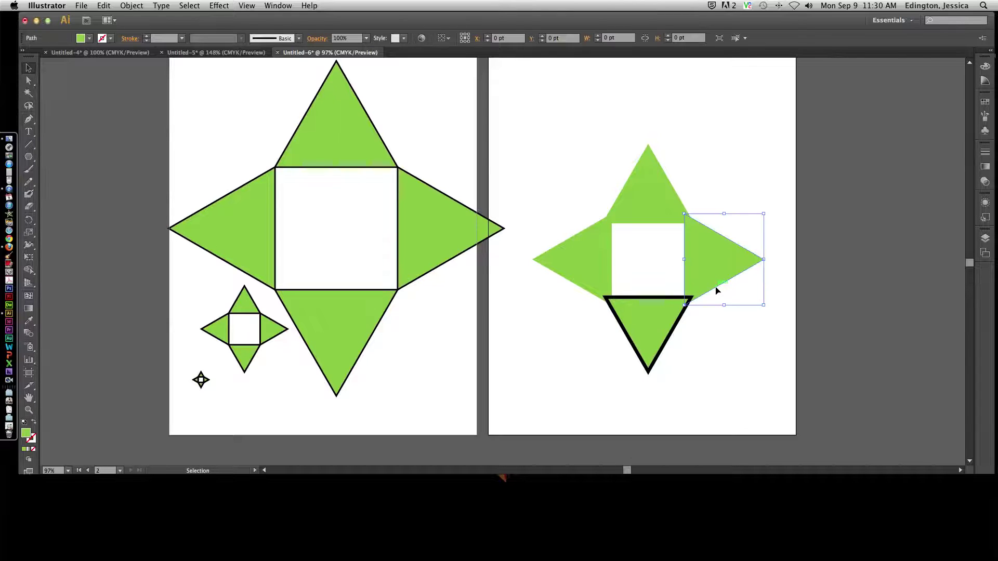
left_click(656, 161, "shift")
left_click(576, 239, "shift")
left_click(89, 38)
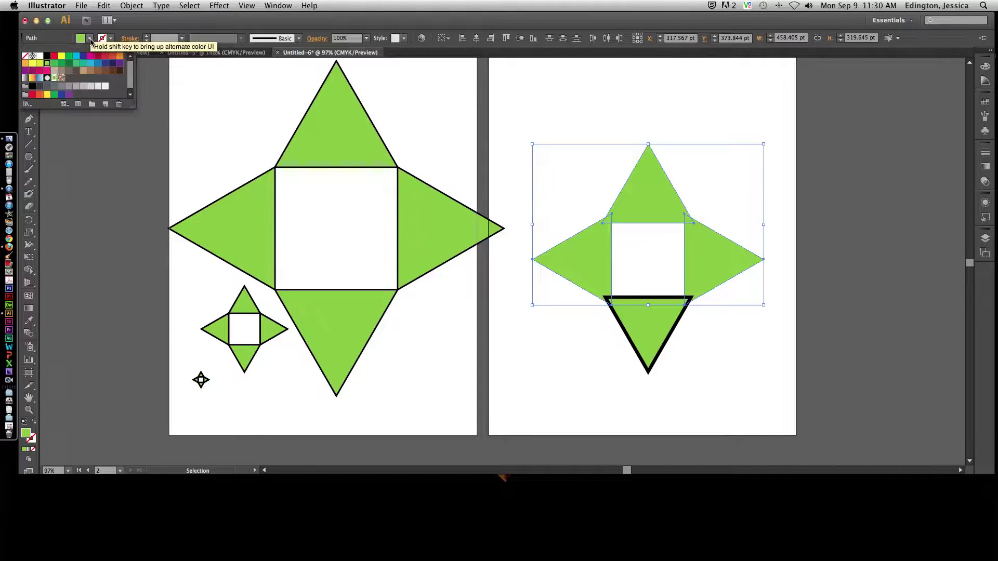
left_click(47, 56)
left_click(778, 375)
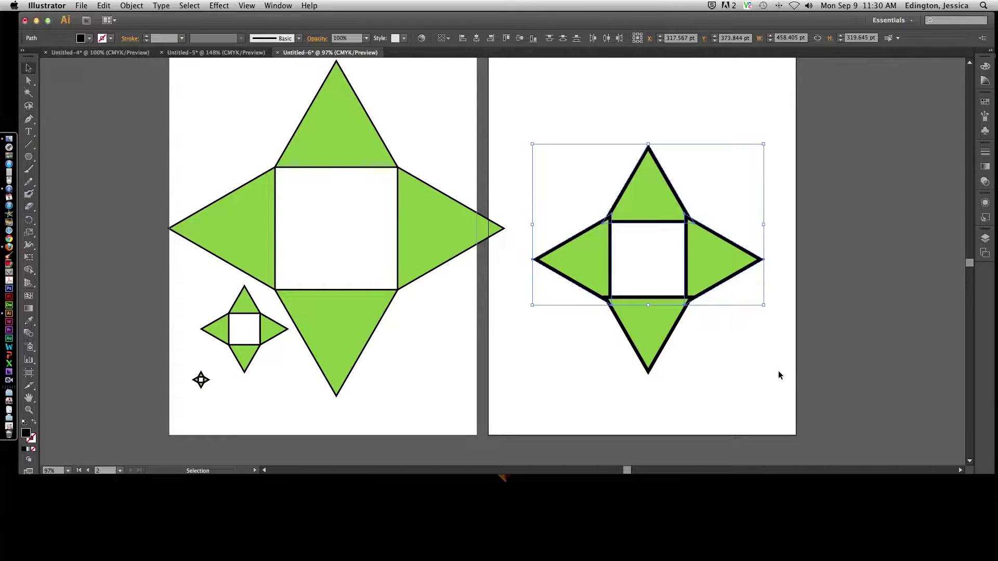
left_click(725, 373)
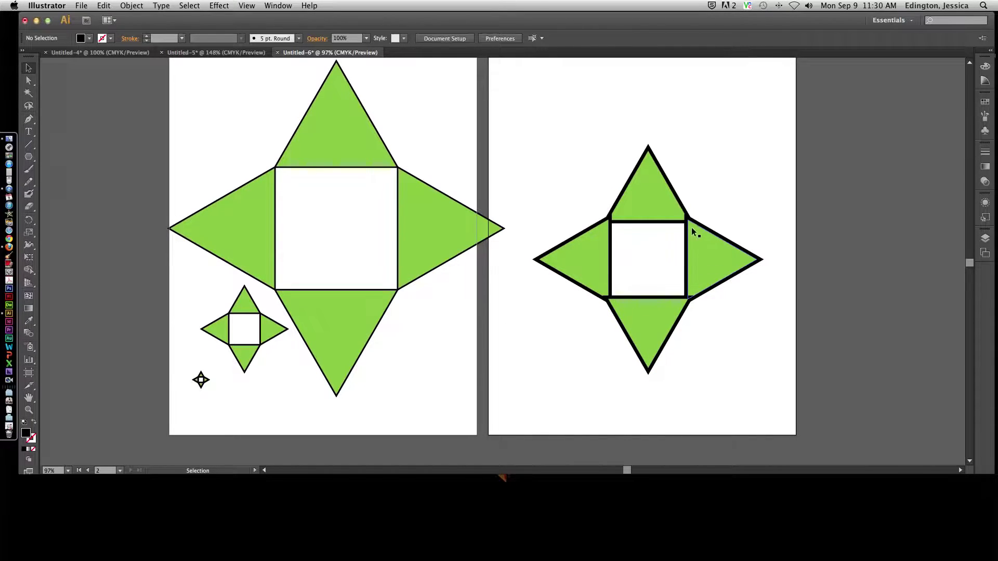
Bring the right, bottom, left and top triangles to the front, then marquee-select the star.
left_click(696, 244)
left_click(649, 337, "shift")
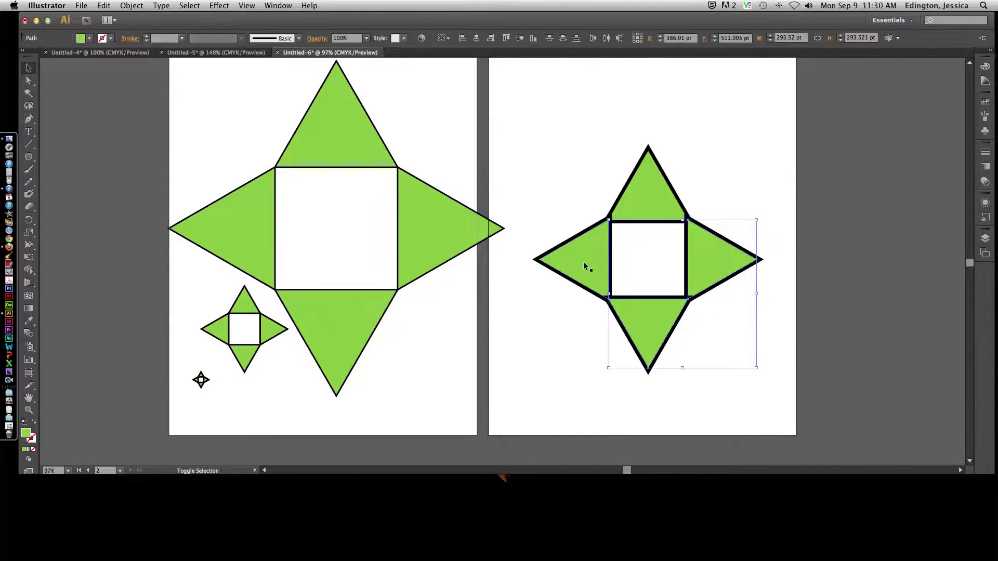
left_click(583, 262, "shift")
left_click(639, 212, "shift")
right_click(660, 200)
left_click(790, 334)
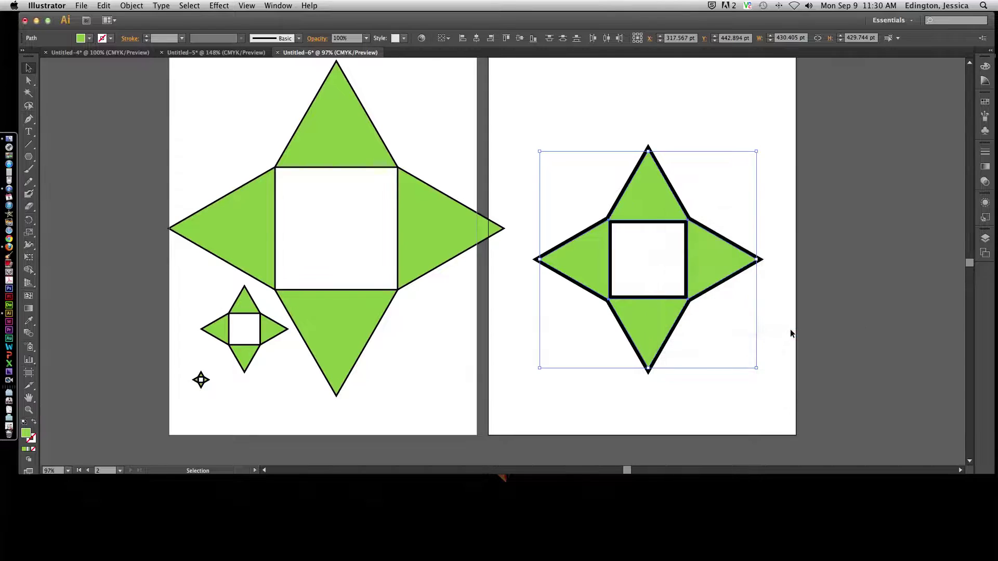
left_click(725, 406)
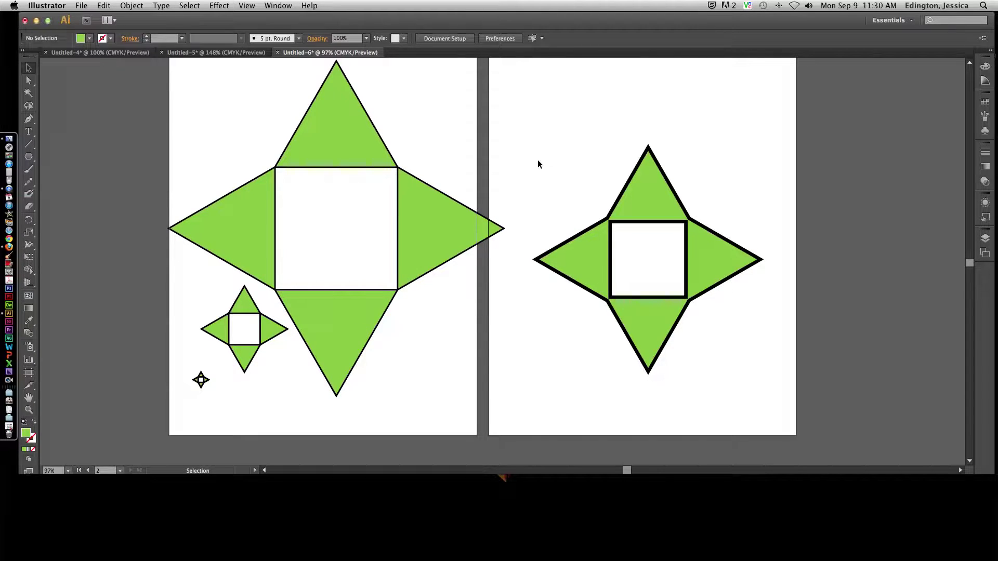
left_click_drag(541, 161, 734, 338)
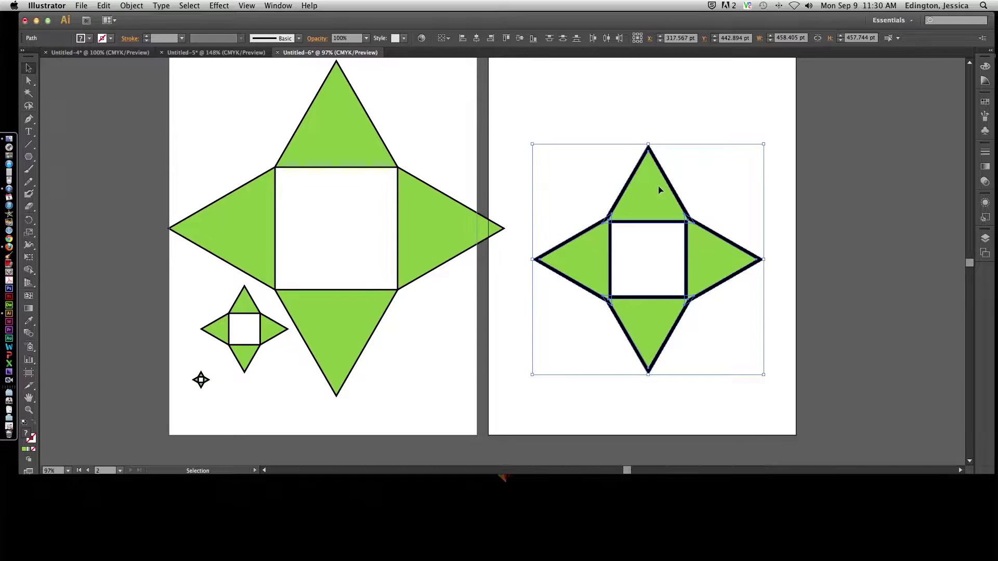
Group the outlined star's pieces and scale the group down to medium size.
left_click(131, 6)
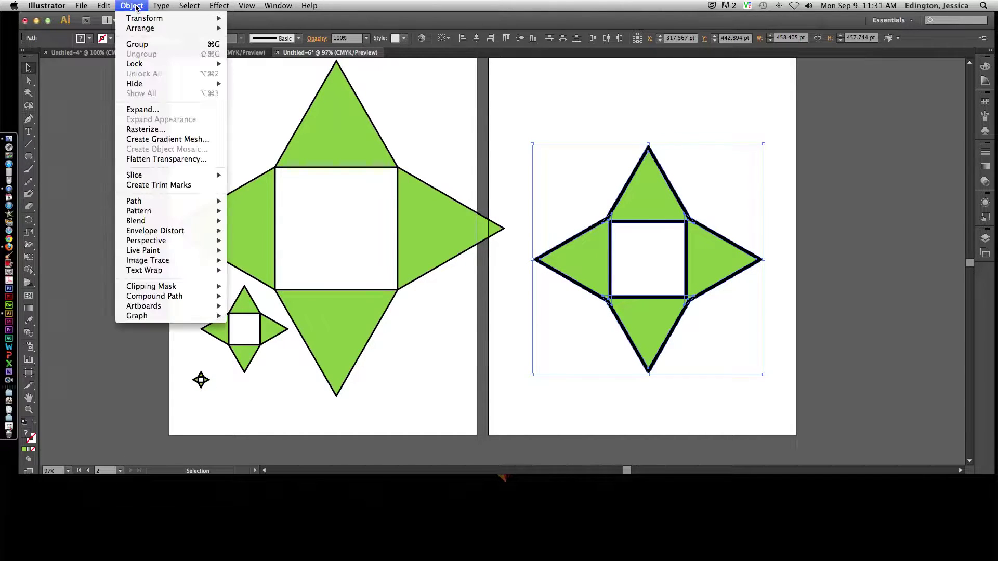
left_click(145, 45)
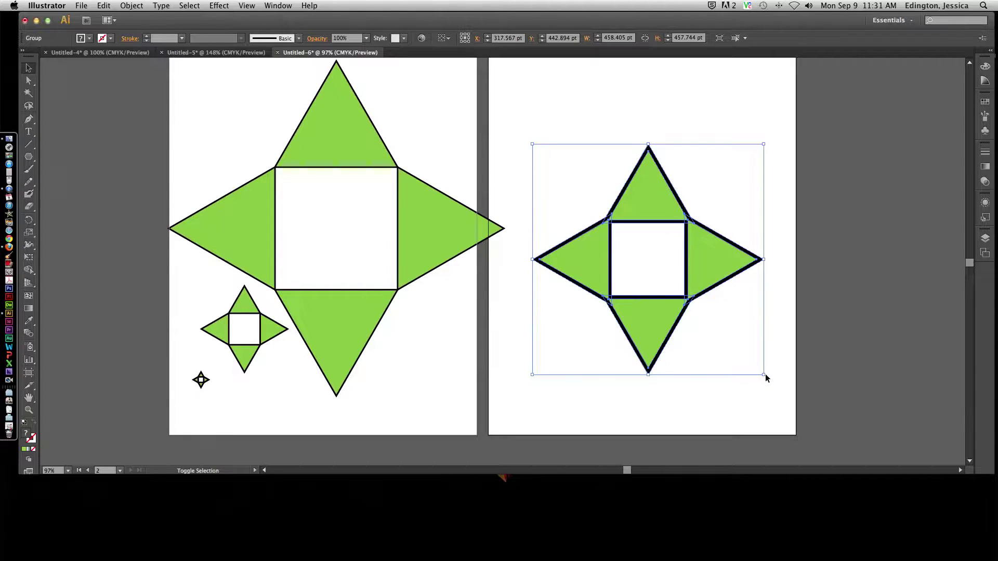
left_click_drag(764, 373, 650, 308)
left_click(674, 338)
mouse_move(588, 229)
left_mouse_down()
mouse_move(585, 343)
mouse_move(270, 376)
mouse_move(582, 358)
left_mouse_up()
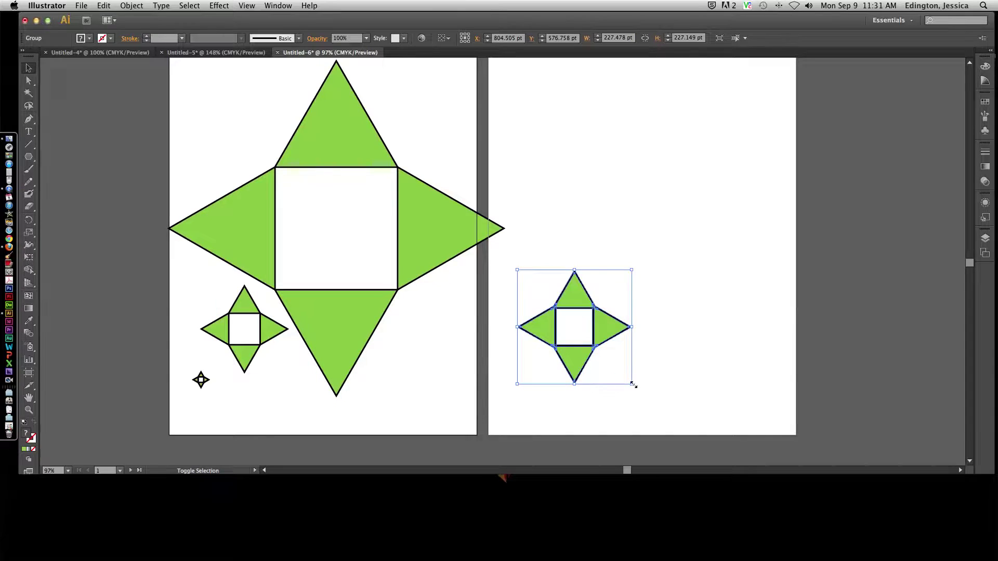
left_click_drag(633, 385, 616, 373)
Copy the star to the top right and shrink the lower-left copy into a tiny icon.
mouse_move(575, 346)
left_mouse_down()
mouse_move(575, 360)
mouse_move(527, 412)
mouse_move(719, 160)
left_mouse_up()
left_click(531, 352)
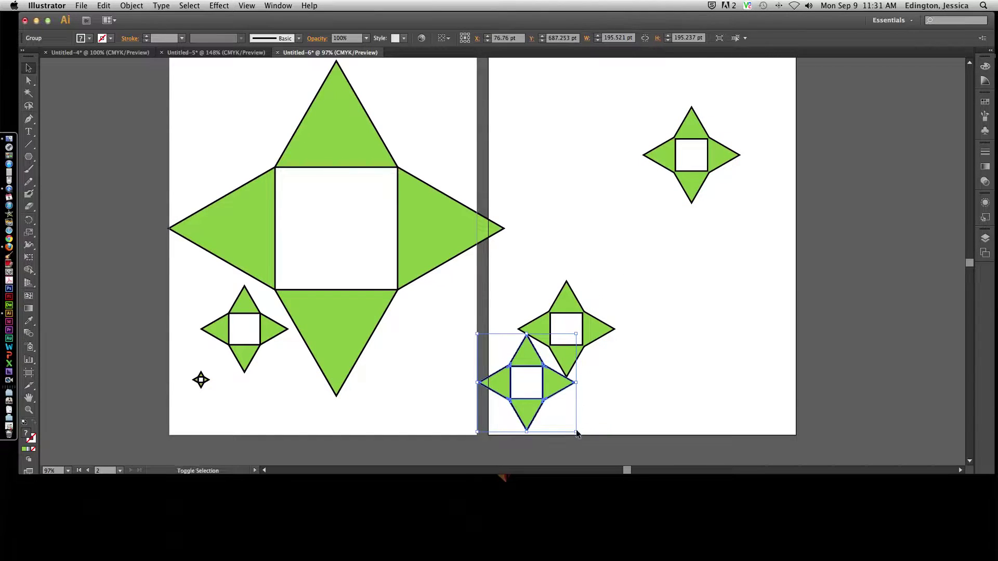
mouse_move(577, 433)
left_mouse_down()
mouse_move(499, 353)
mouse_move(532, 405)
left_mouse_up()
left_click(543, 400)
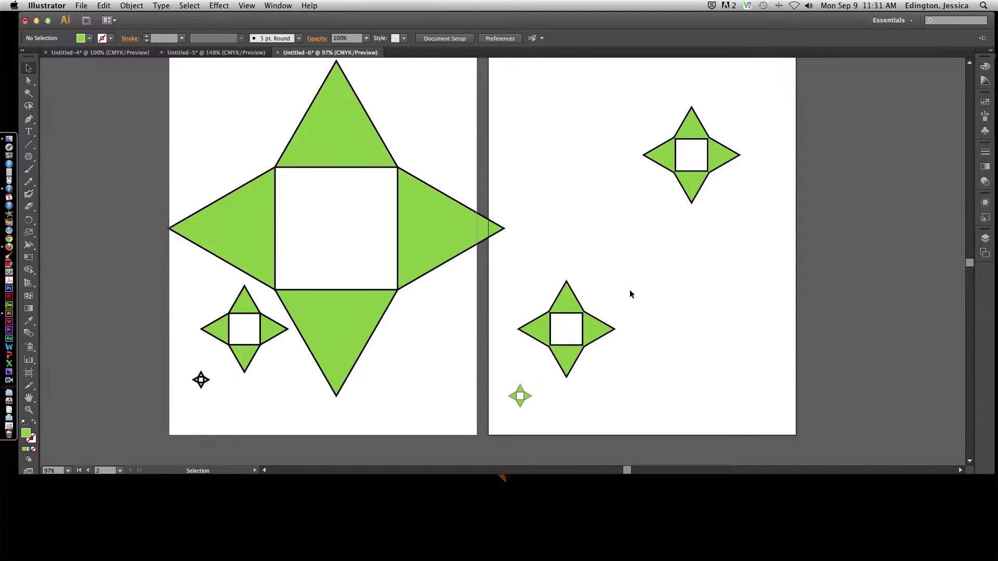
Scale the top-right star up across the upper right artboard, then select the medium star.
left_click(705, 160)
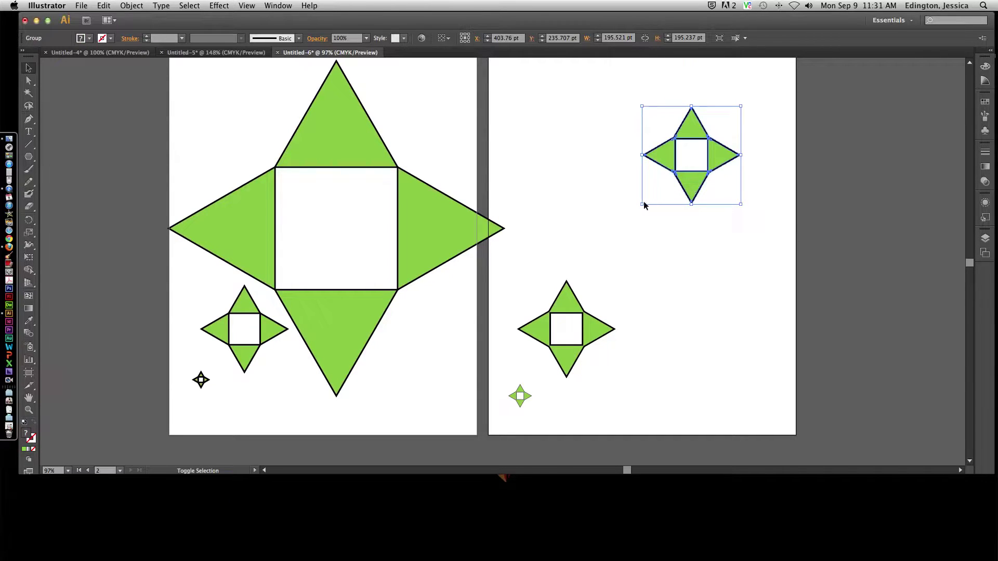
left_click_drag(642, 207, 489, 356)
mouse_move(593, 321)
left_mouse_down()
mouse_move(656, 229)
mouse_move(647, 245)
left_mouse_up()
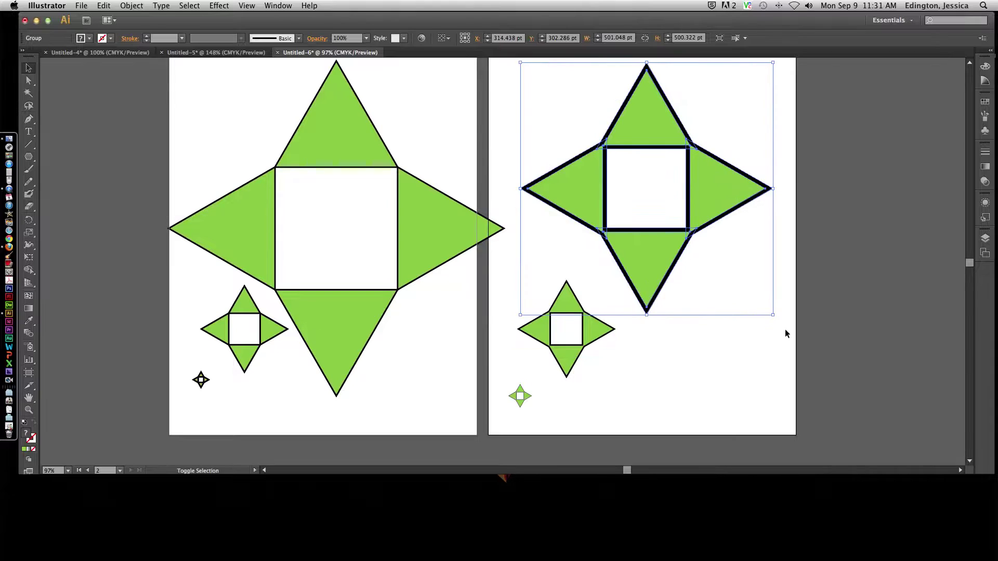
left_click_drag(775, 315, 801, 343)
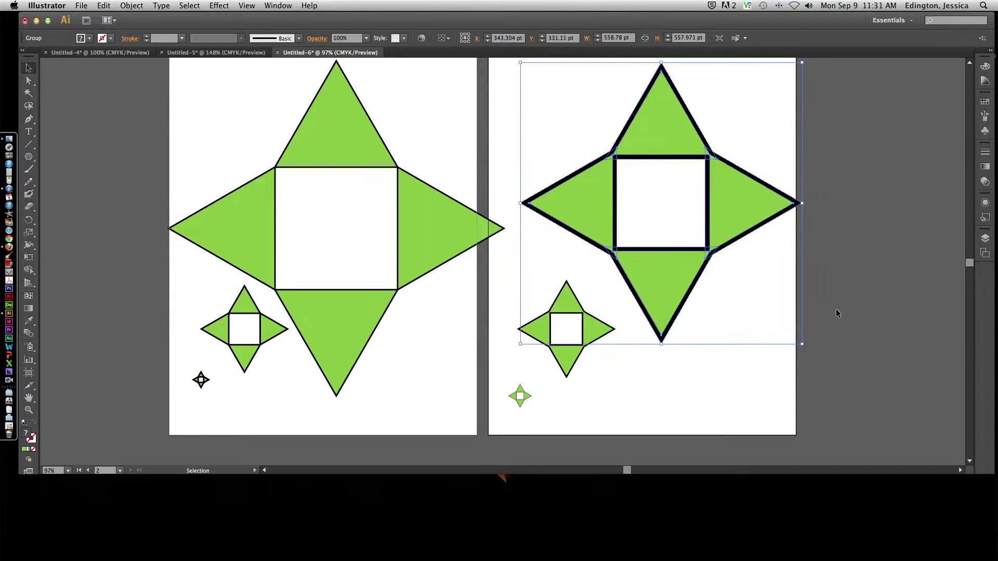
left_click(837, 310)
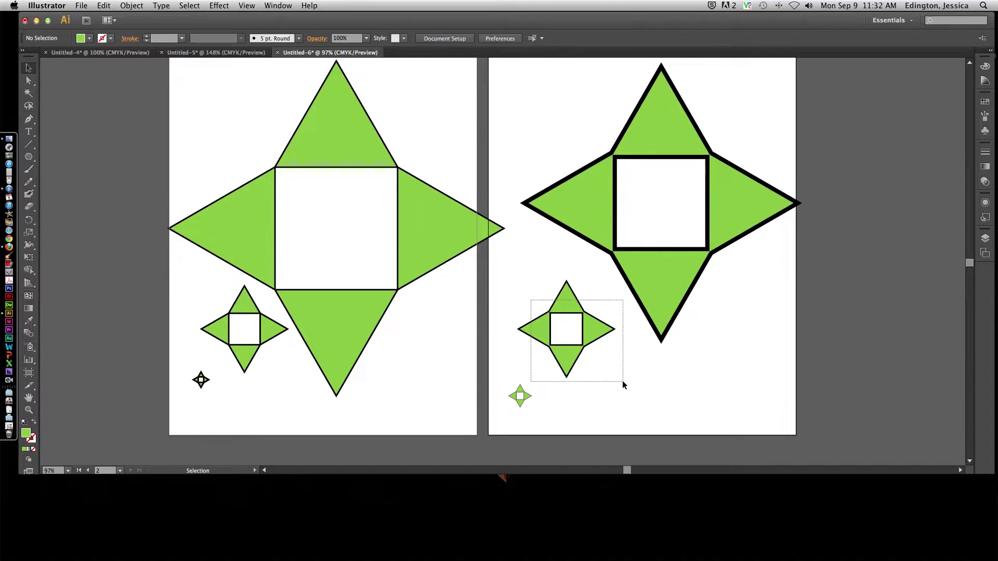
left_click_drag(535, 296, 621, 382)
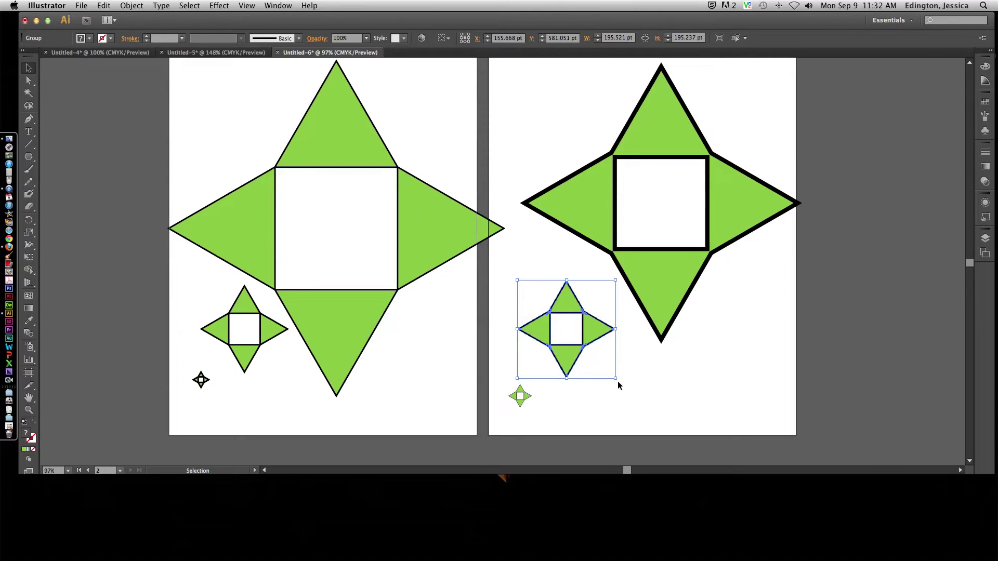
scroll(619, 385, "left", 5)
scroll(636, 379, "right", 5)
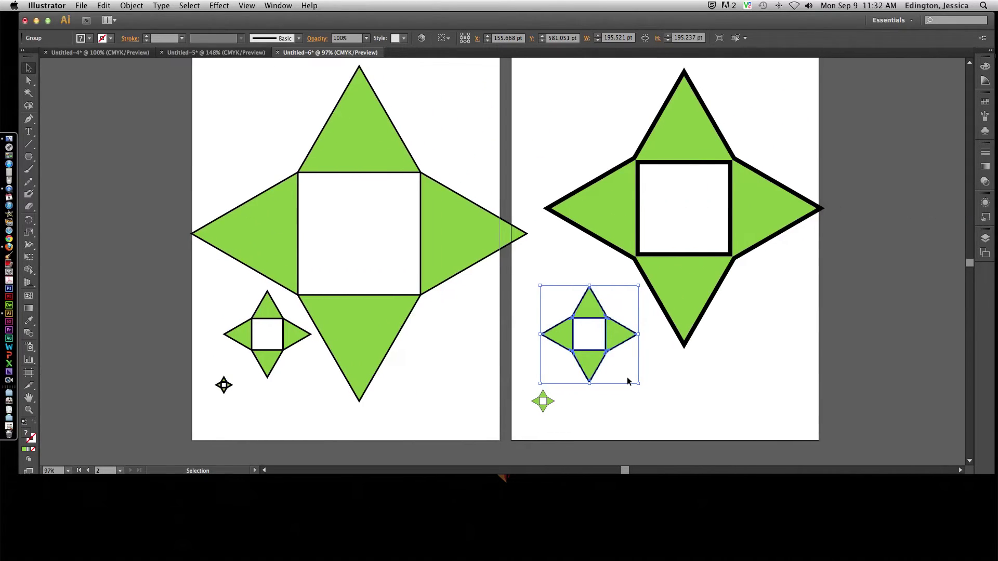
scroll(627, 377, "right", 3)
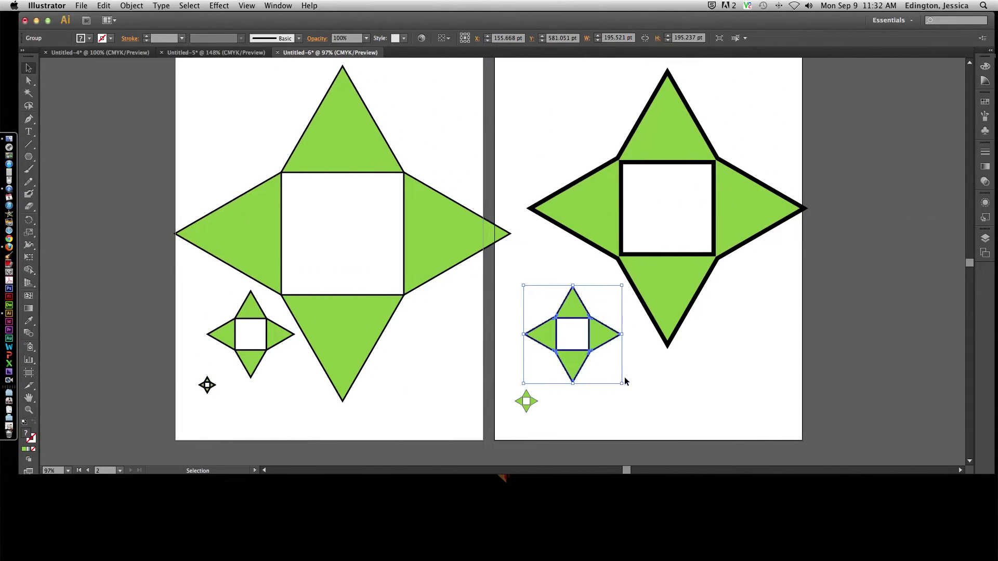
left_click(687, 384)
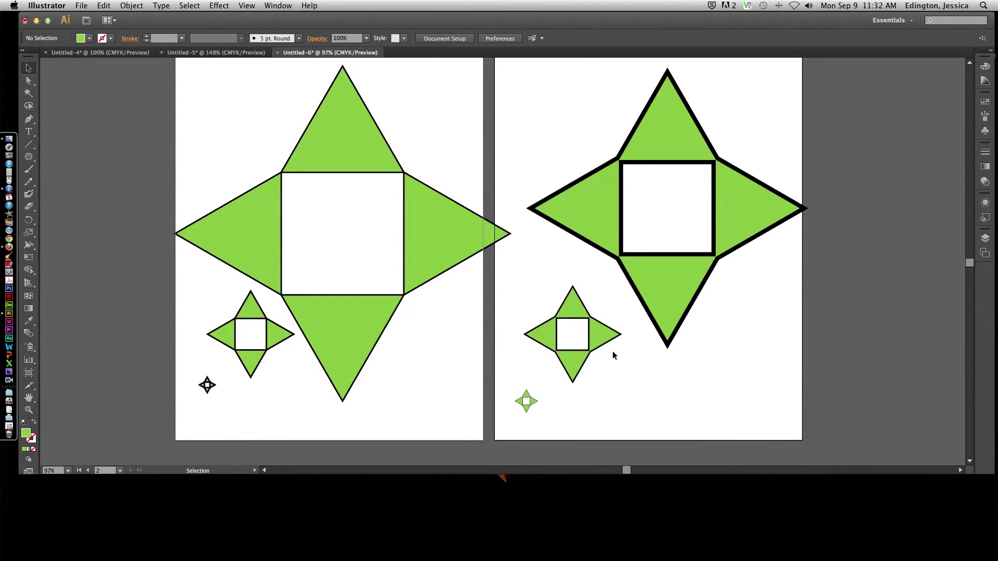
left_click(534, 210)
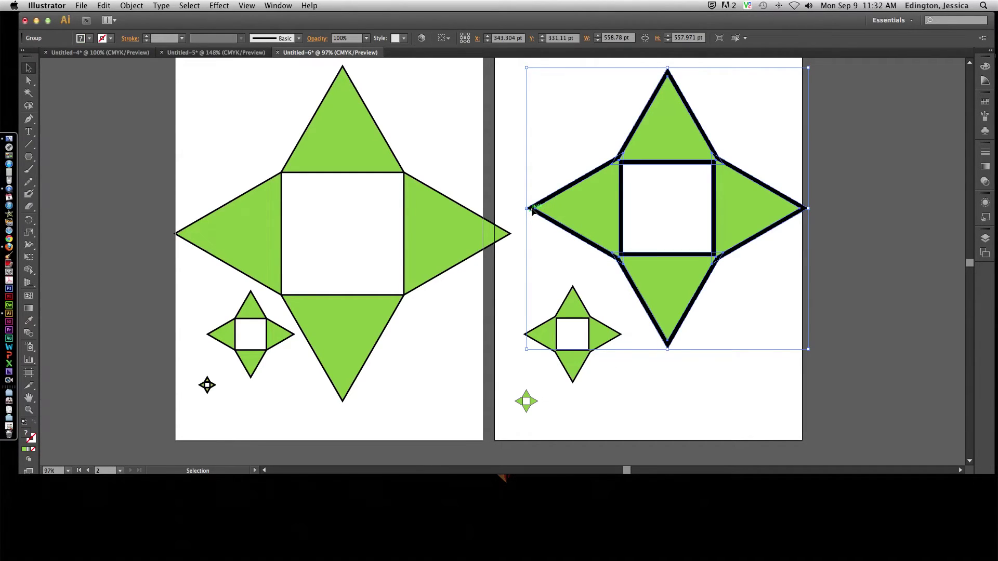